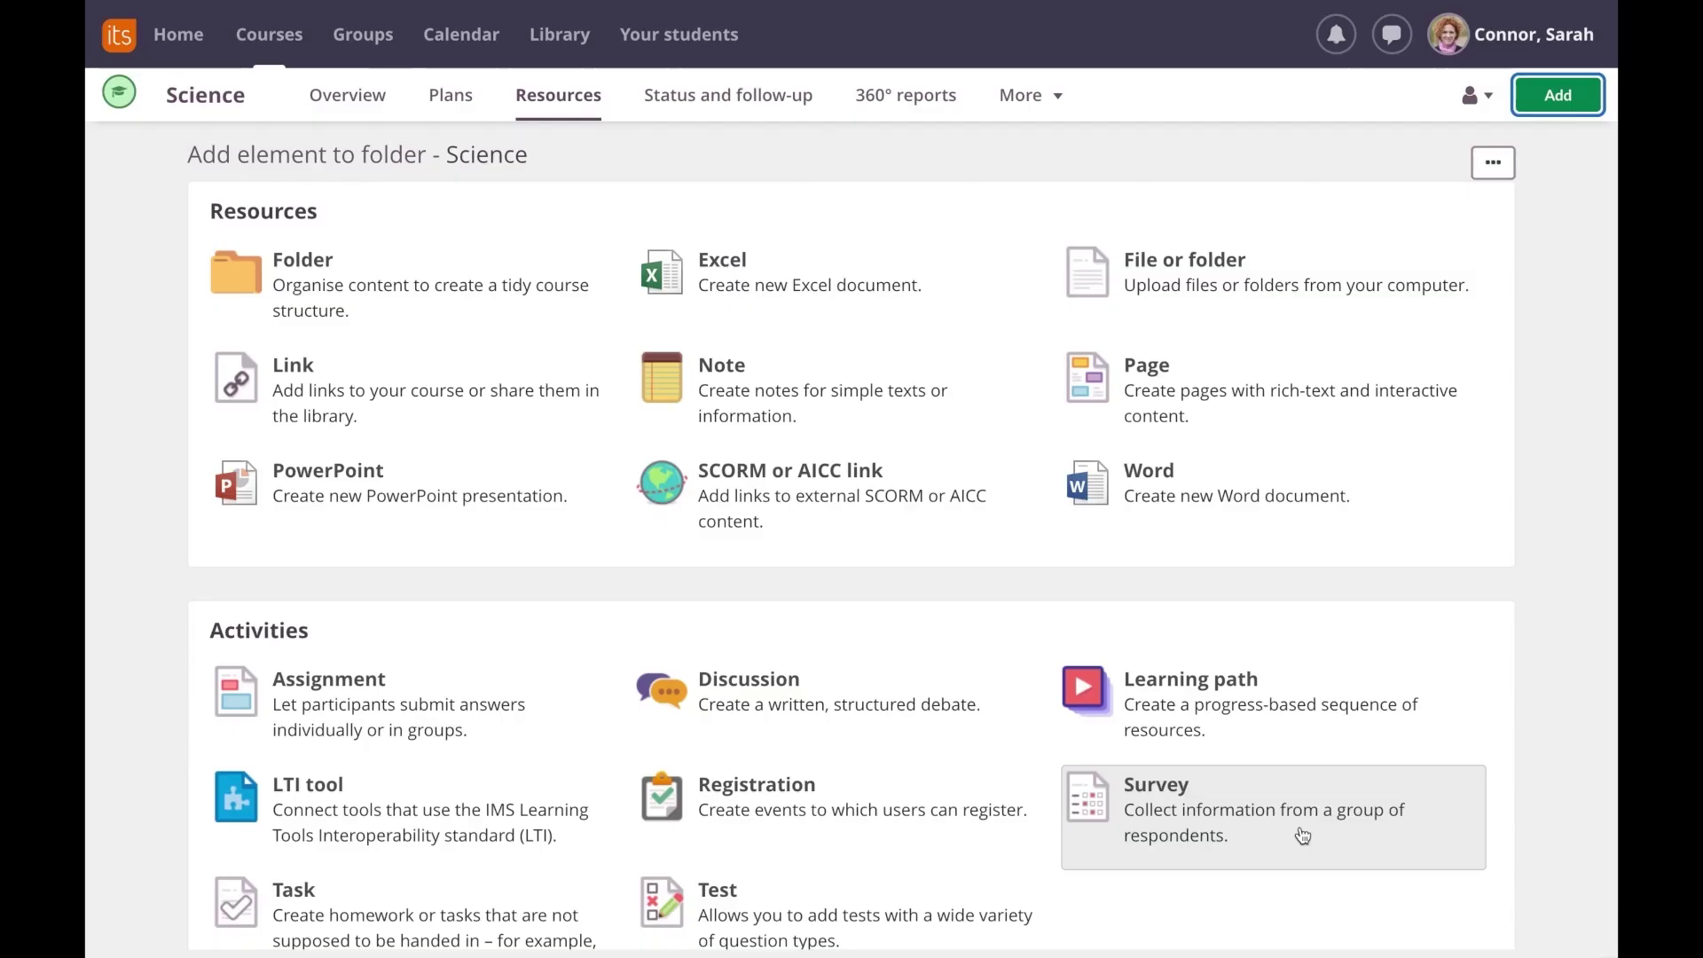
Create a survey named 'Homework habits', paste in its introduction text, and save it.
click(1303, 837)
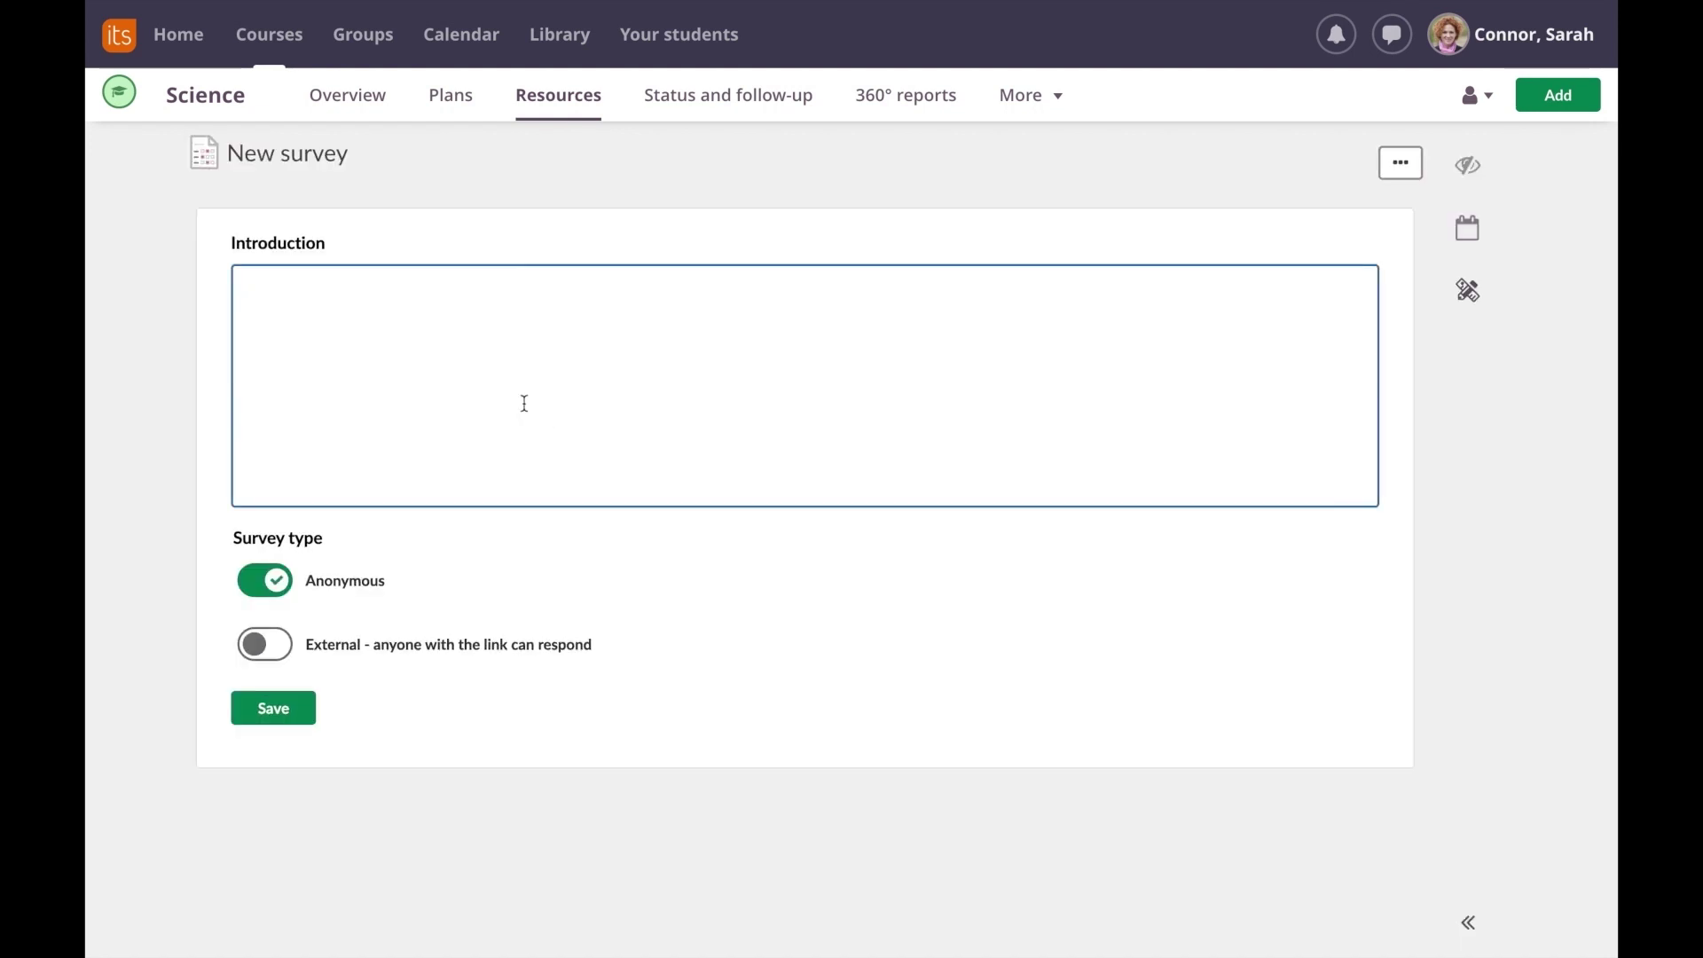
click(366, 152)
text(Ho)
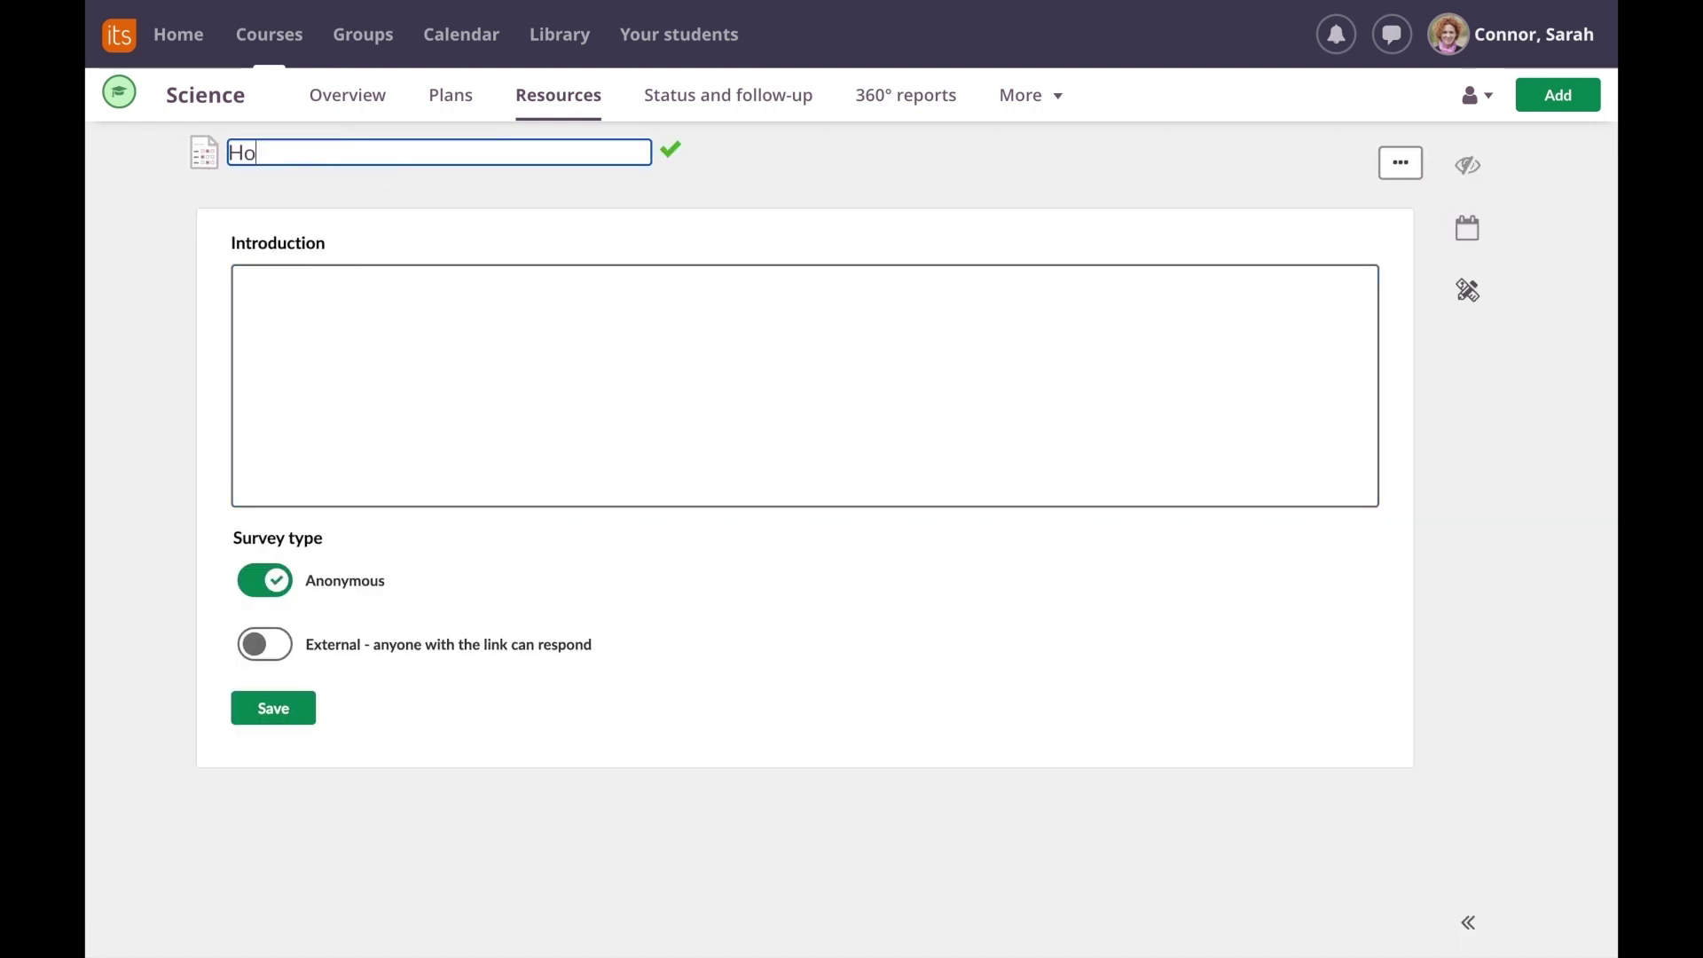
text(mework habits)
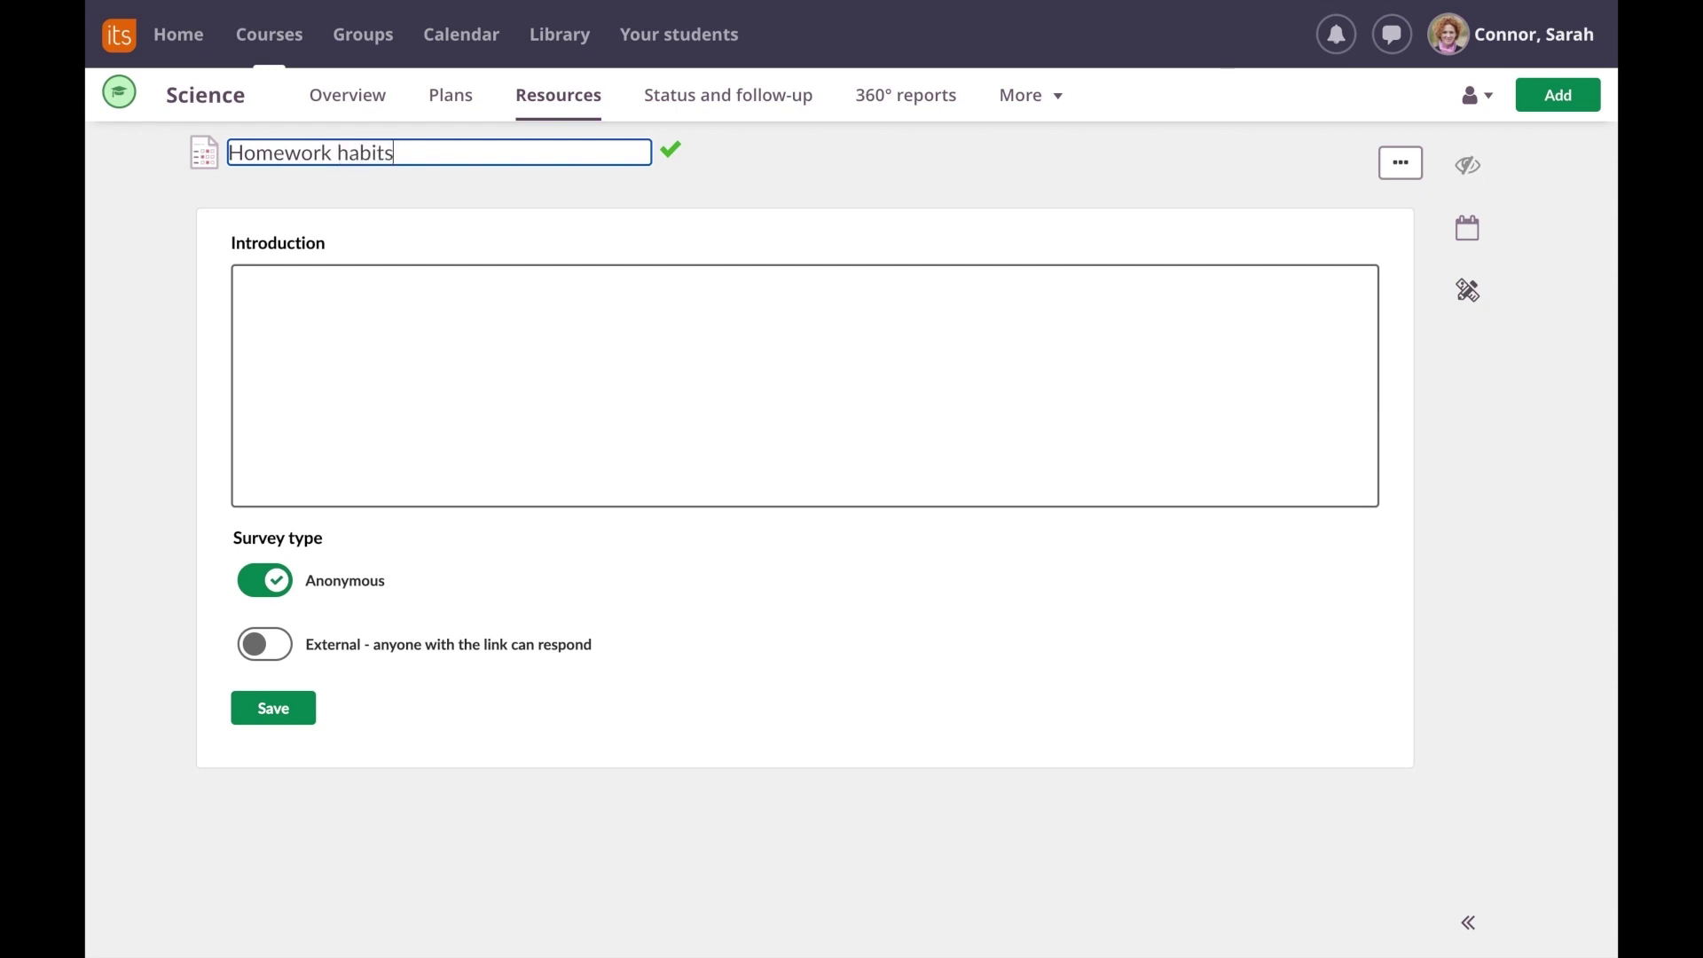
click(350, 285)
text(As mentioned in class last week we want to conduct a survey to undertand more about your homework habits. It is important we know how you feel about homework and how the workload is for you, in order to make adjustments moving forward. We appreciate you taking the time to answer as honestly as you can! Your answer is anonymous, so we won't know how answered what. Please complete the survey by end of the week.  Thanks!)
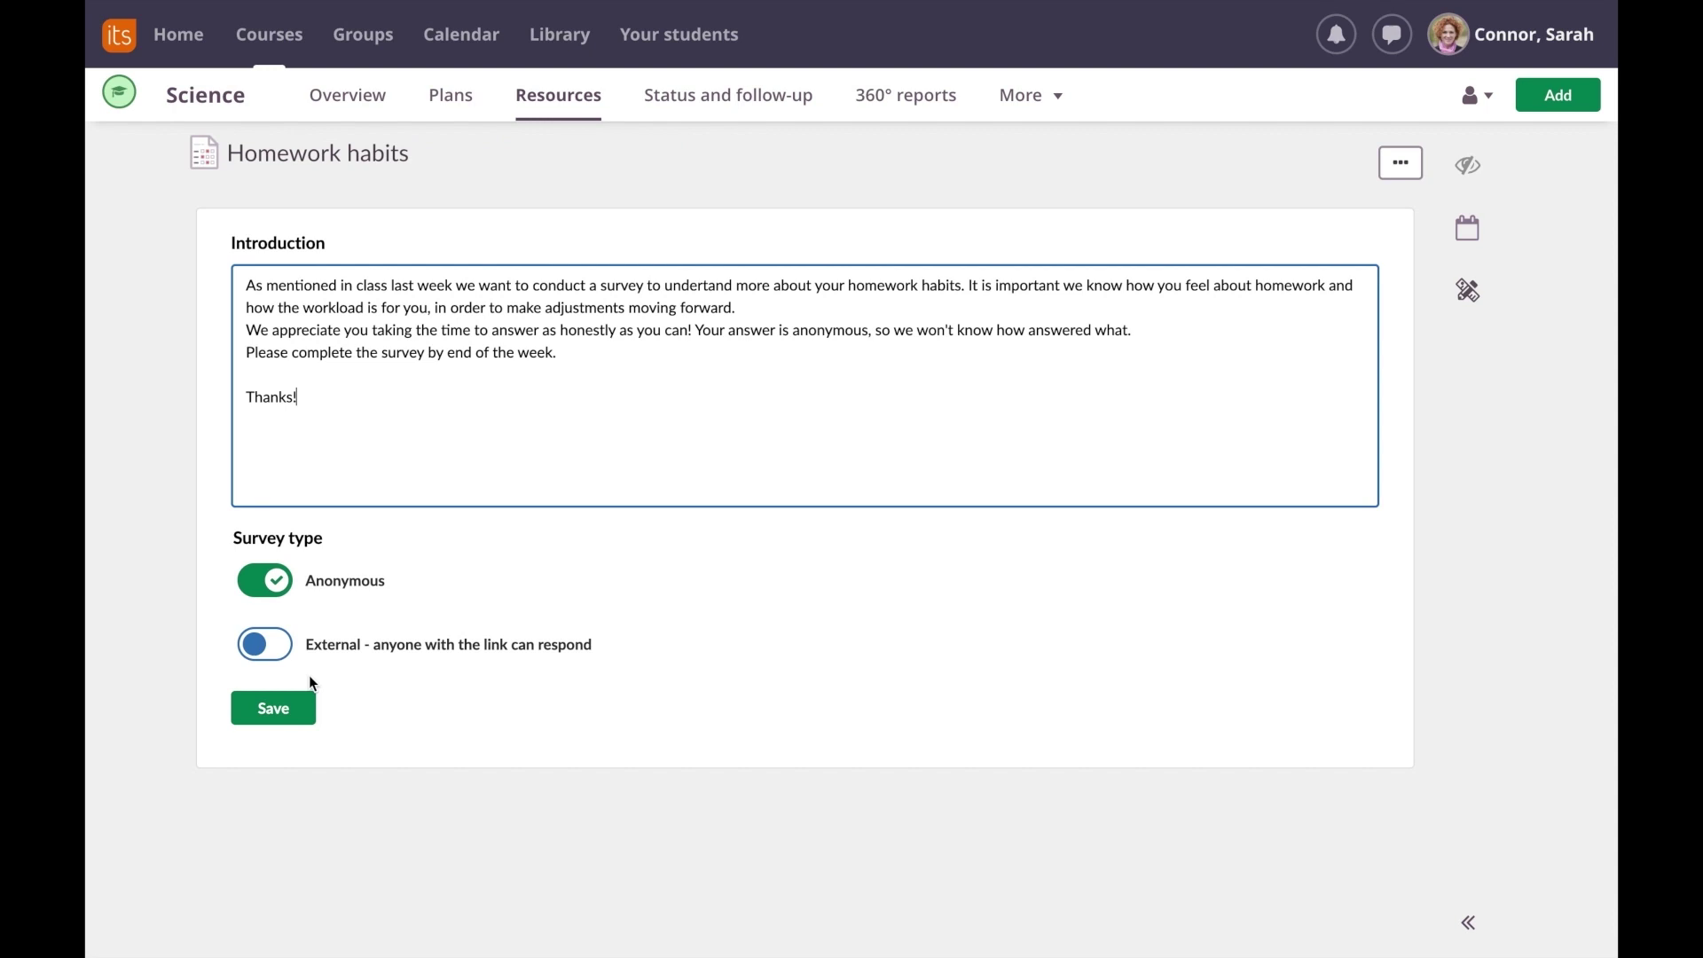
click(273, 709)
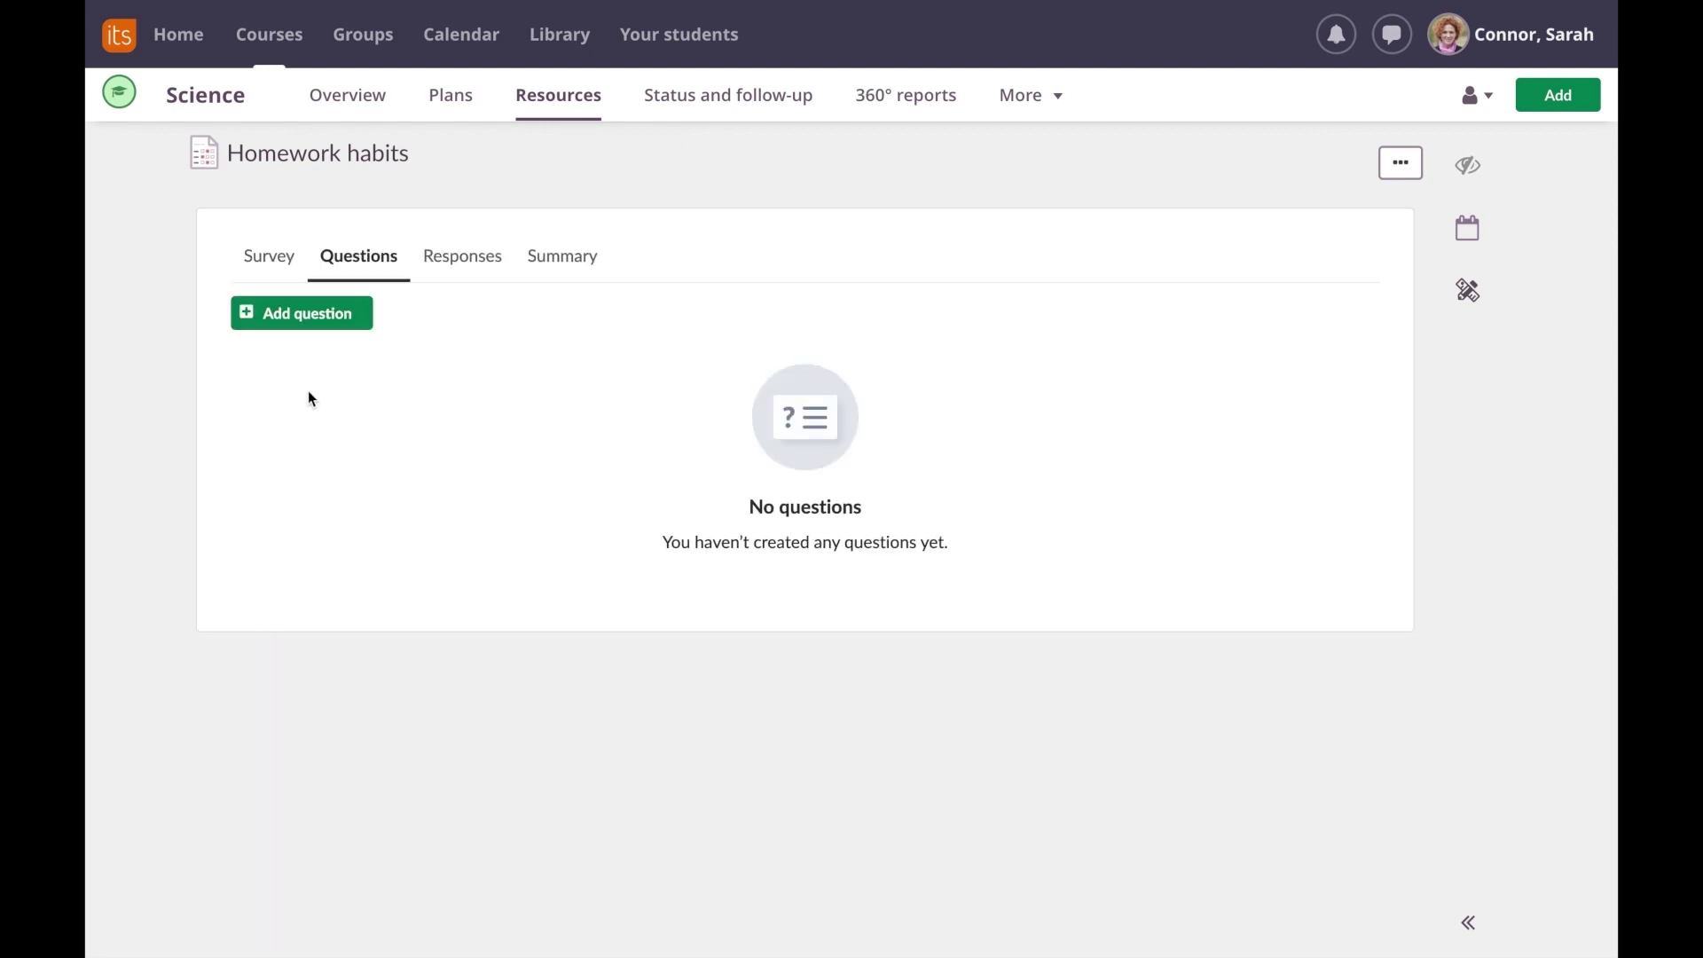
Begin the first survey question, checking the question type list before writing it.
click(309, 314)
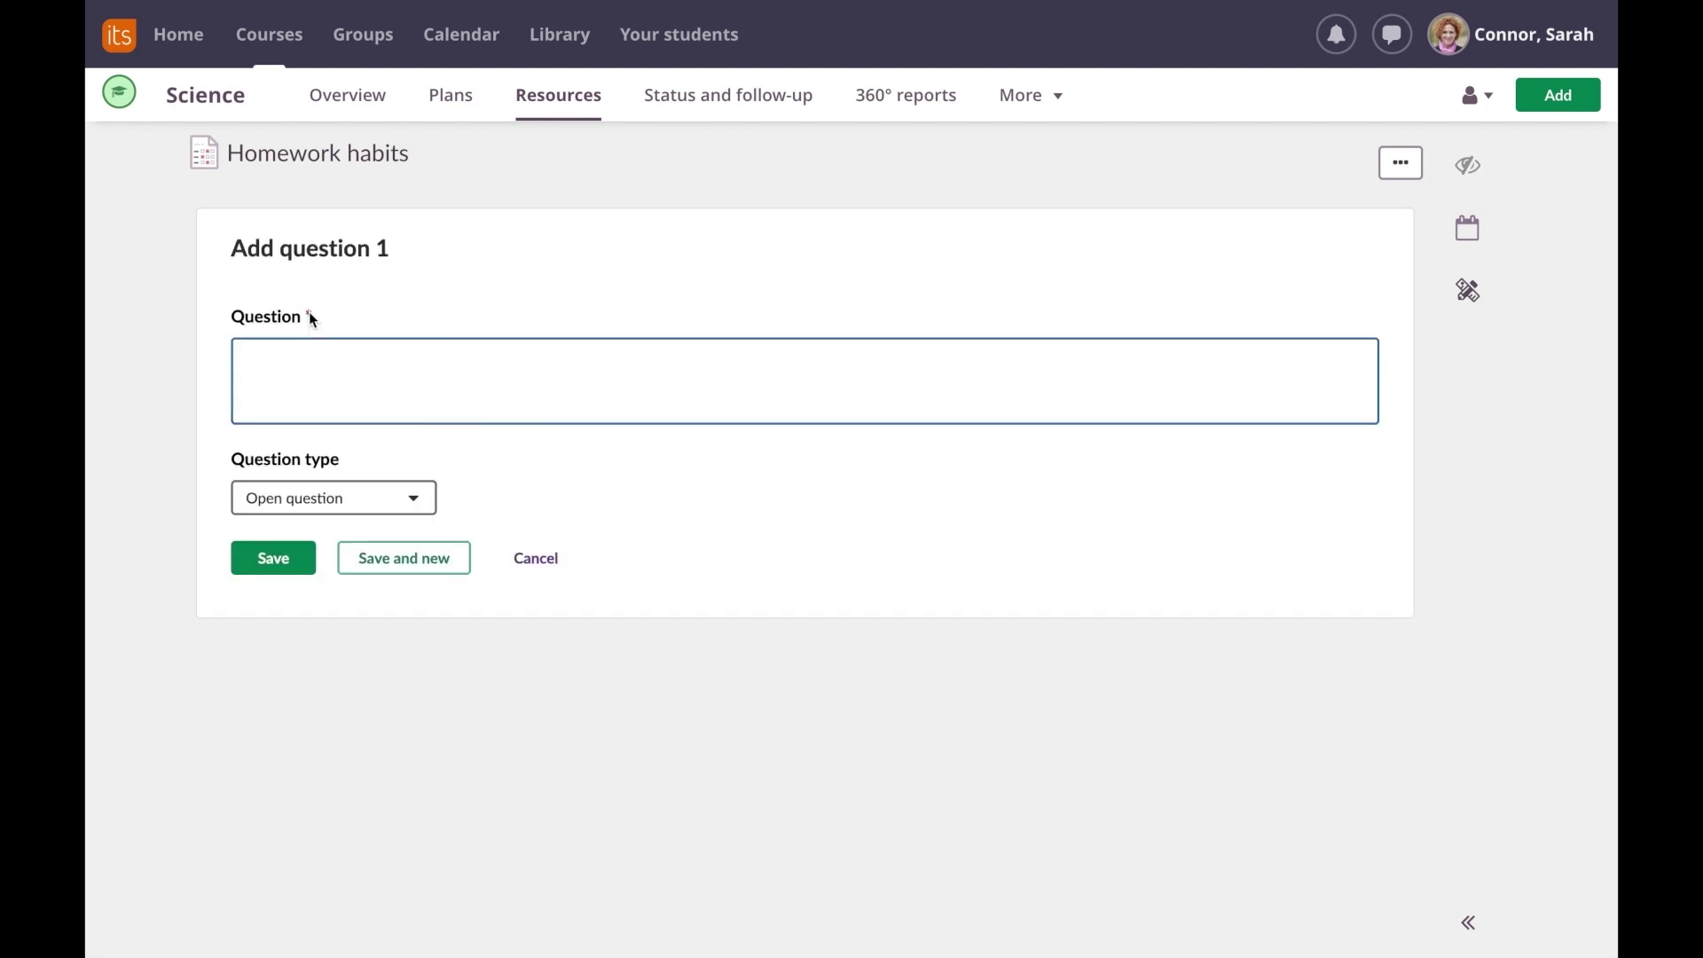
click(406, 504)
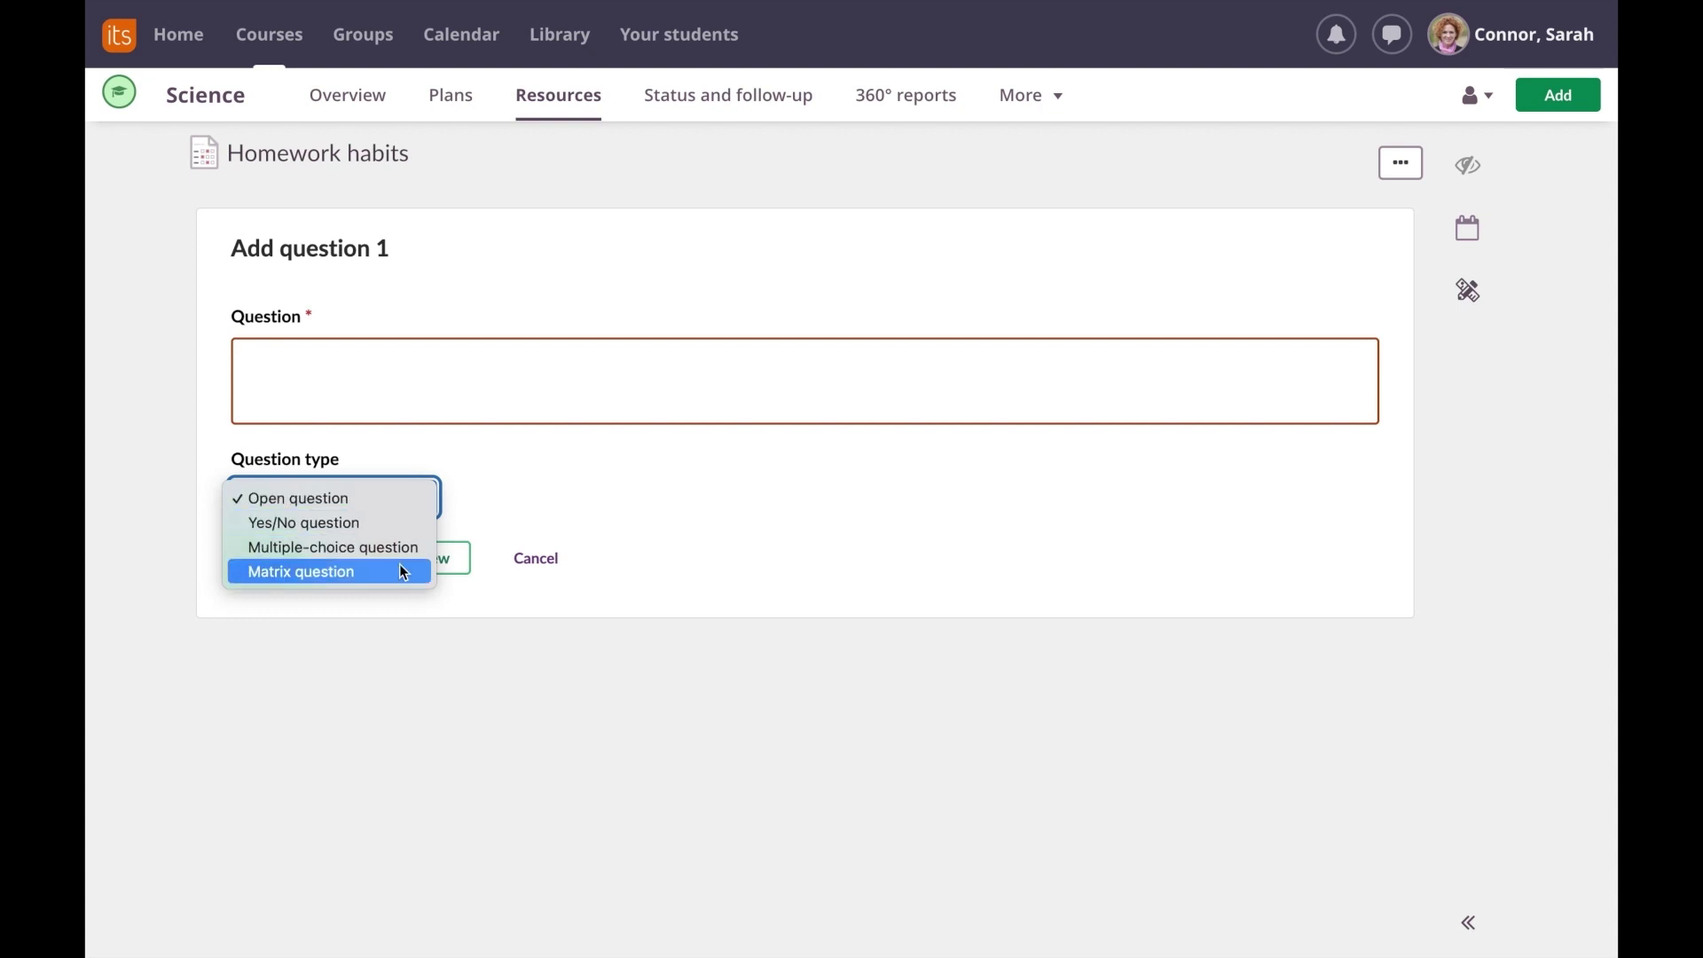
click(415, 394)
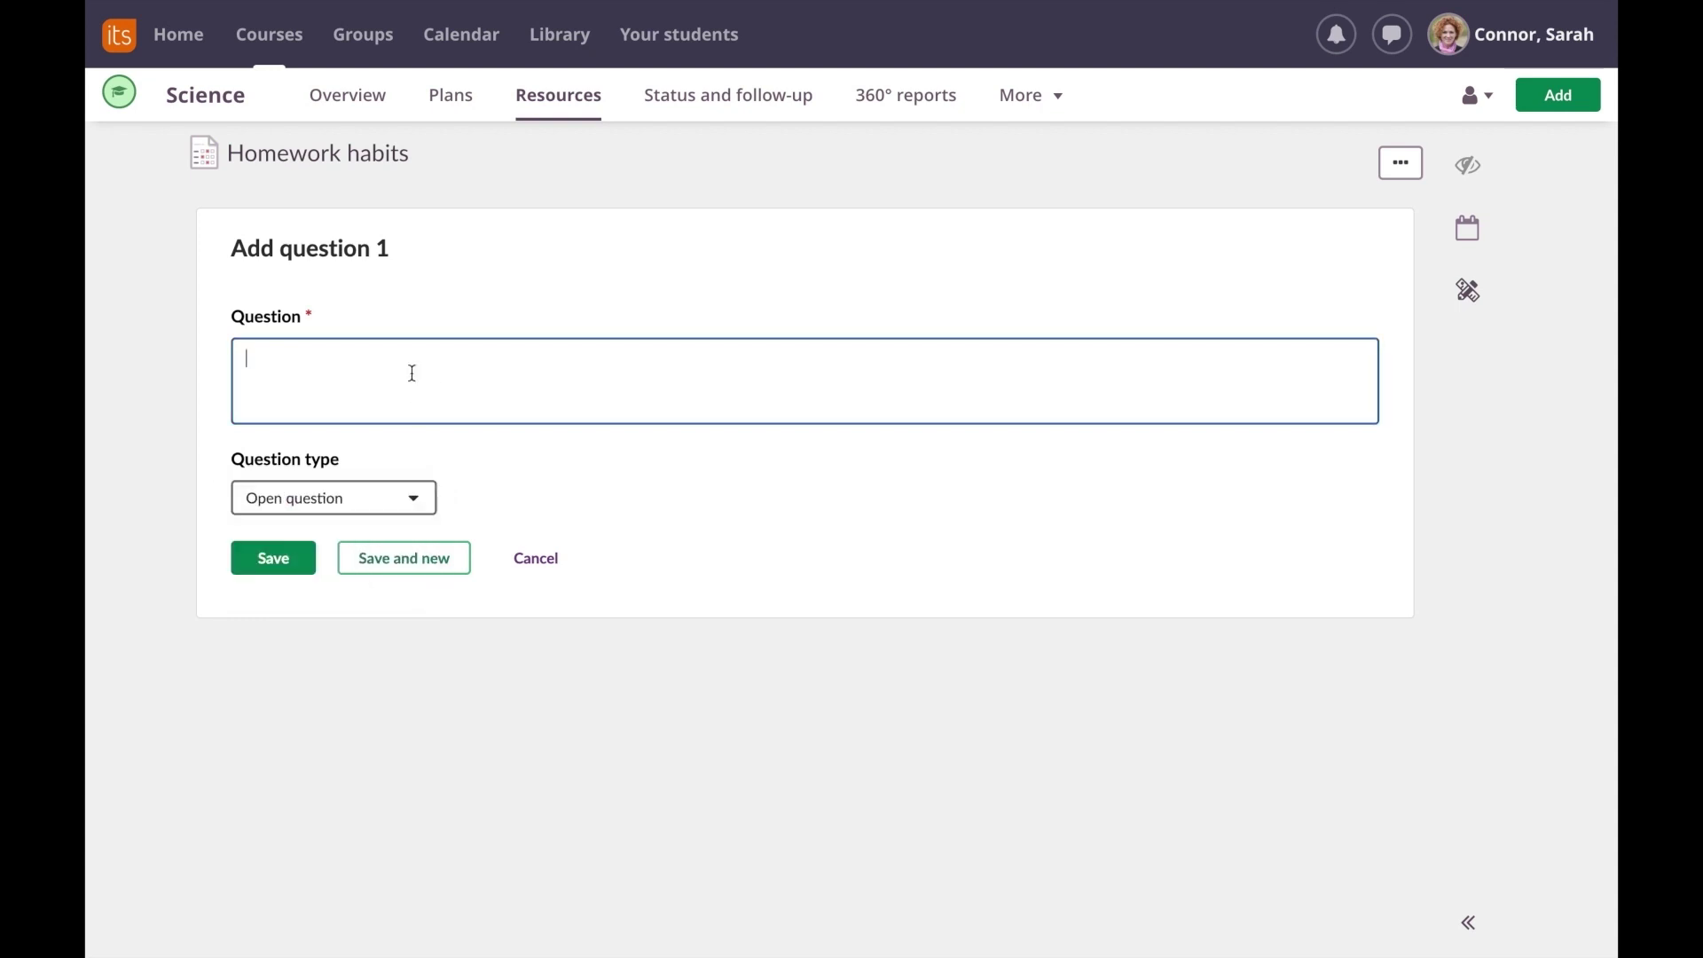
text(On average, how many hours per week do you spe)
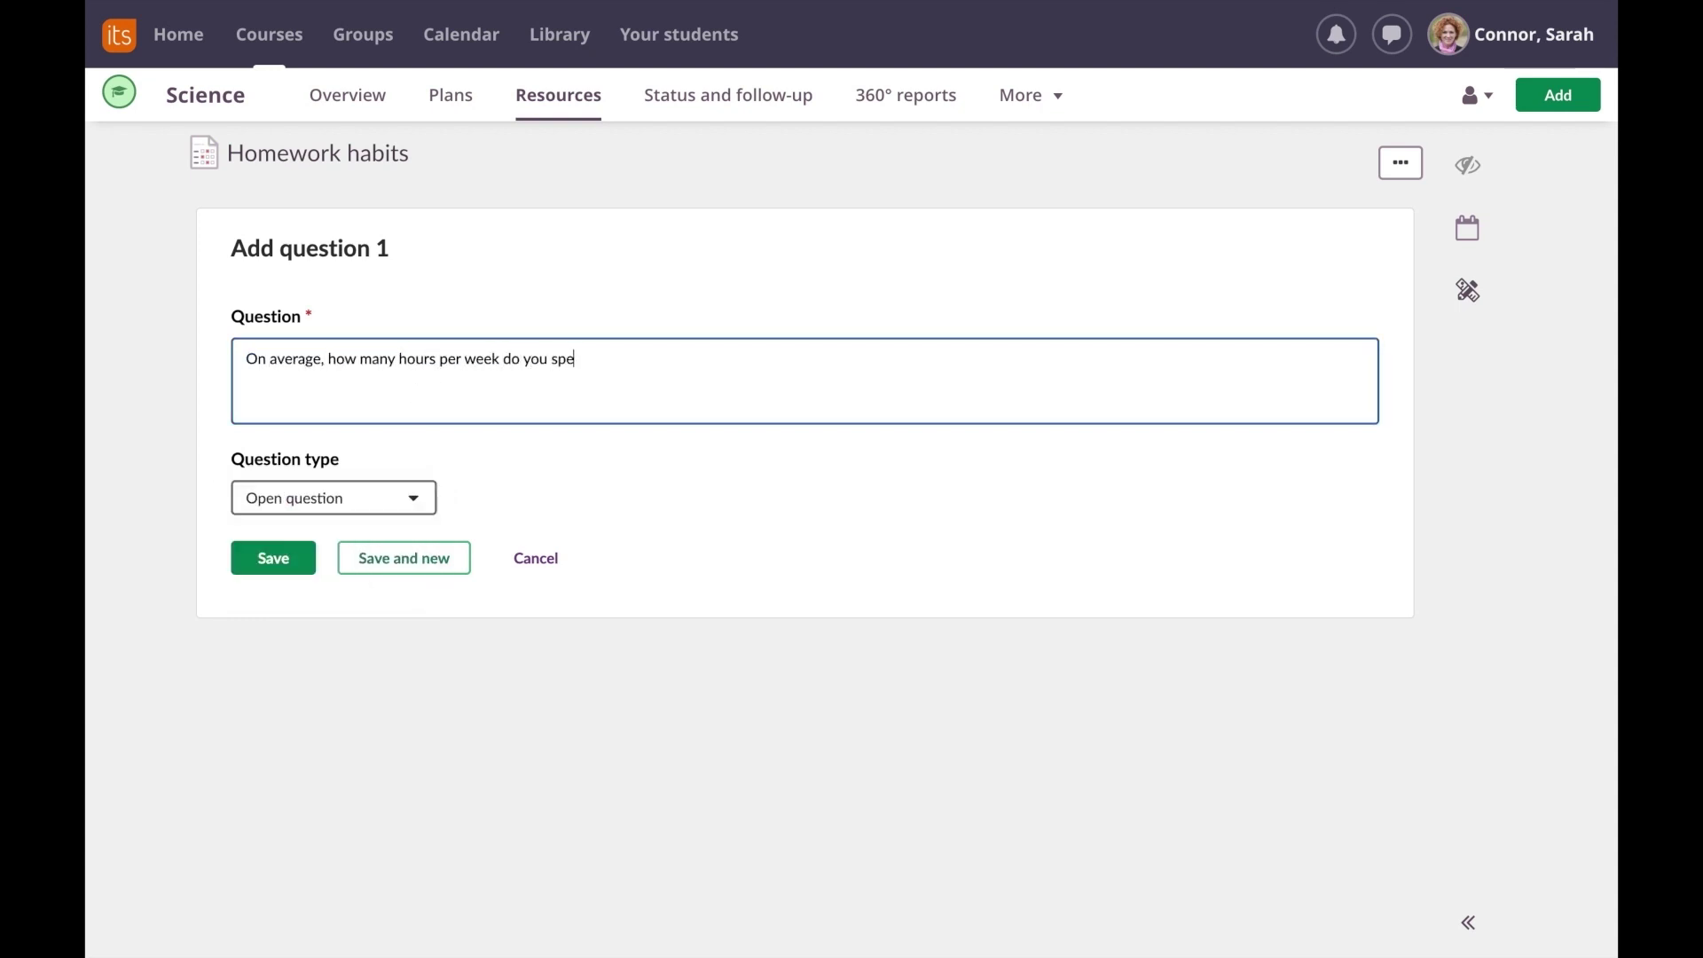
text(nd on homework?)
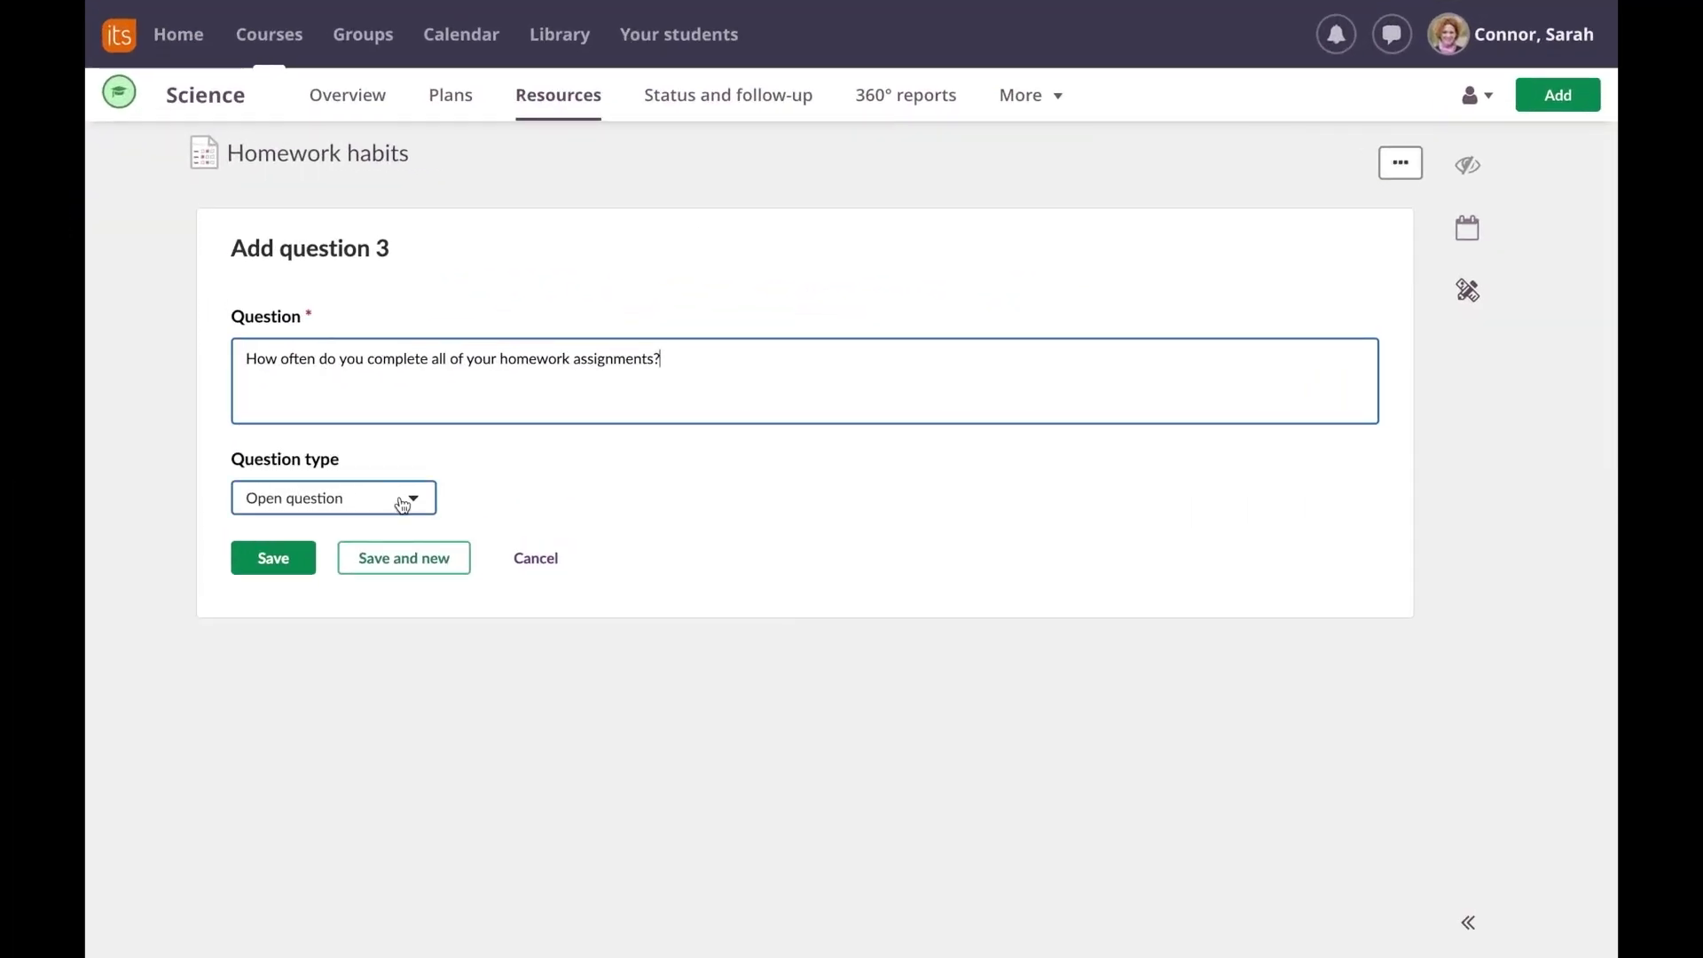
Save question 3 as multiple-choice with Frequency answers, Never to Always.
click(402, 503)
click(393, 547)
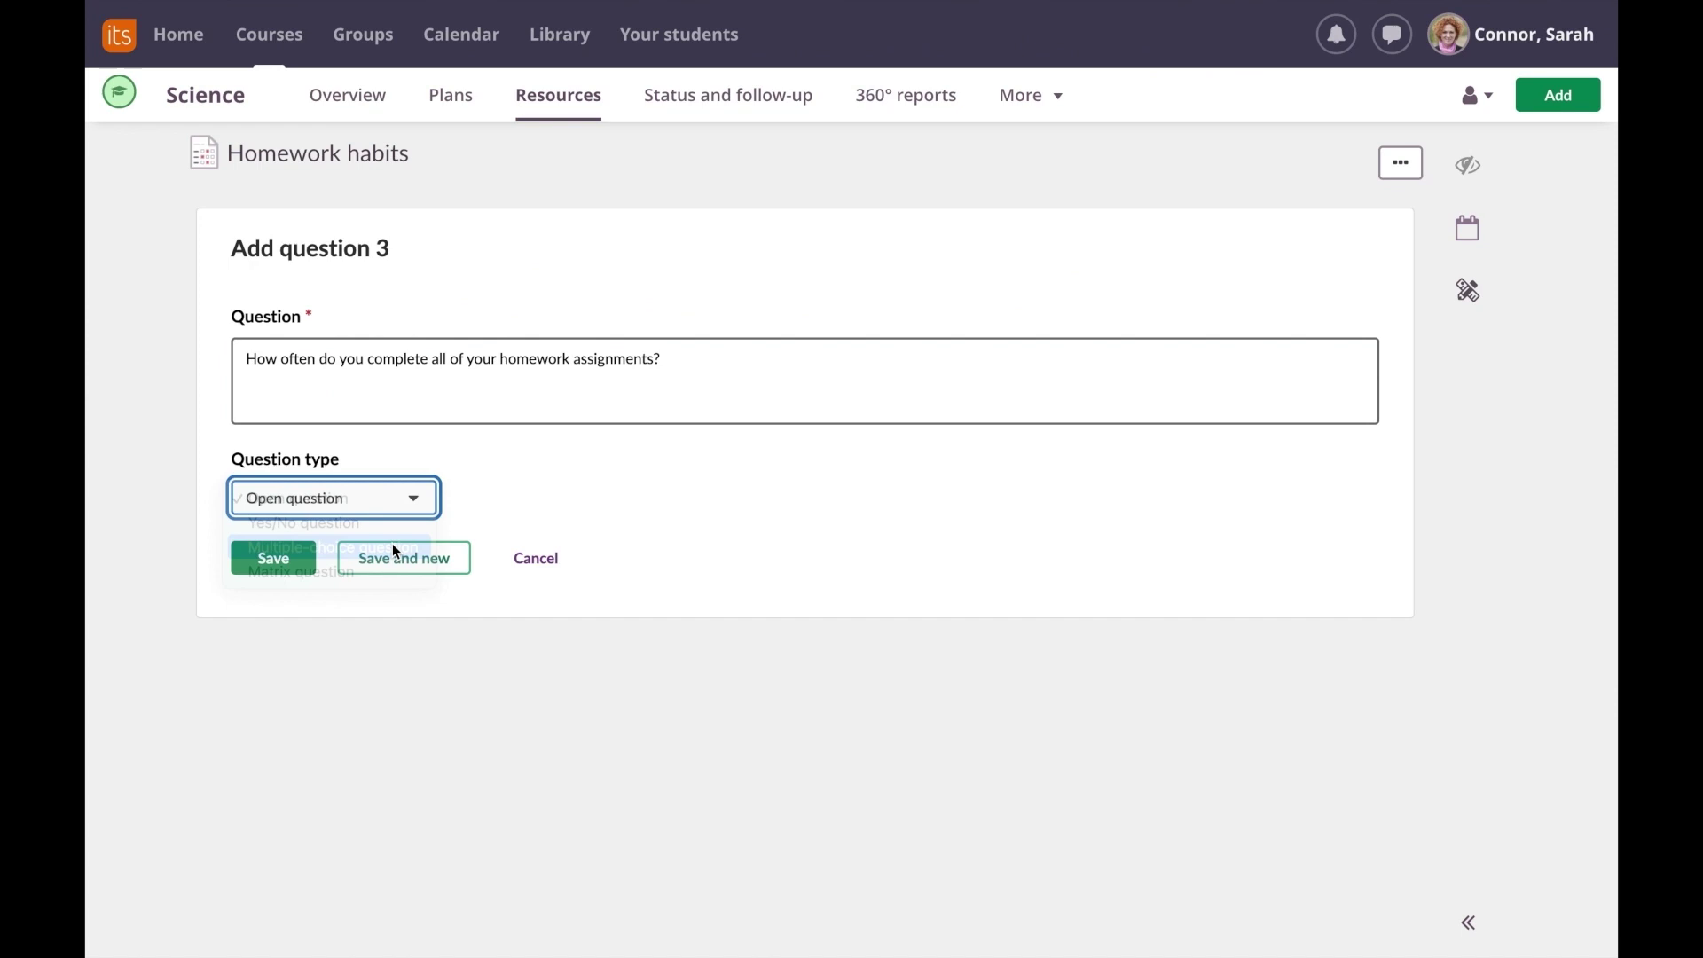
click(403, 589)
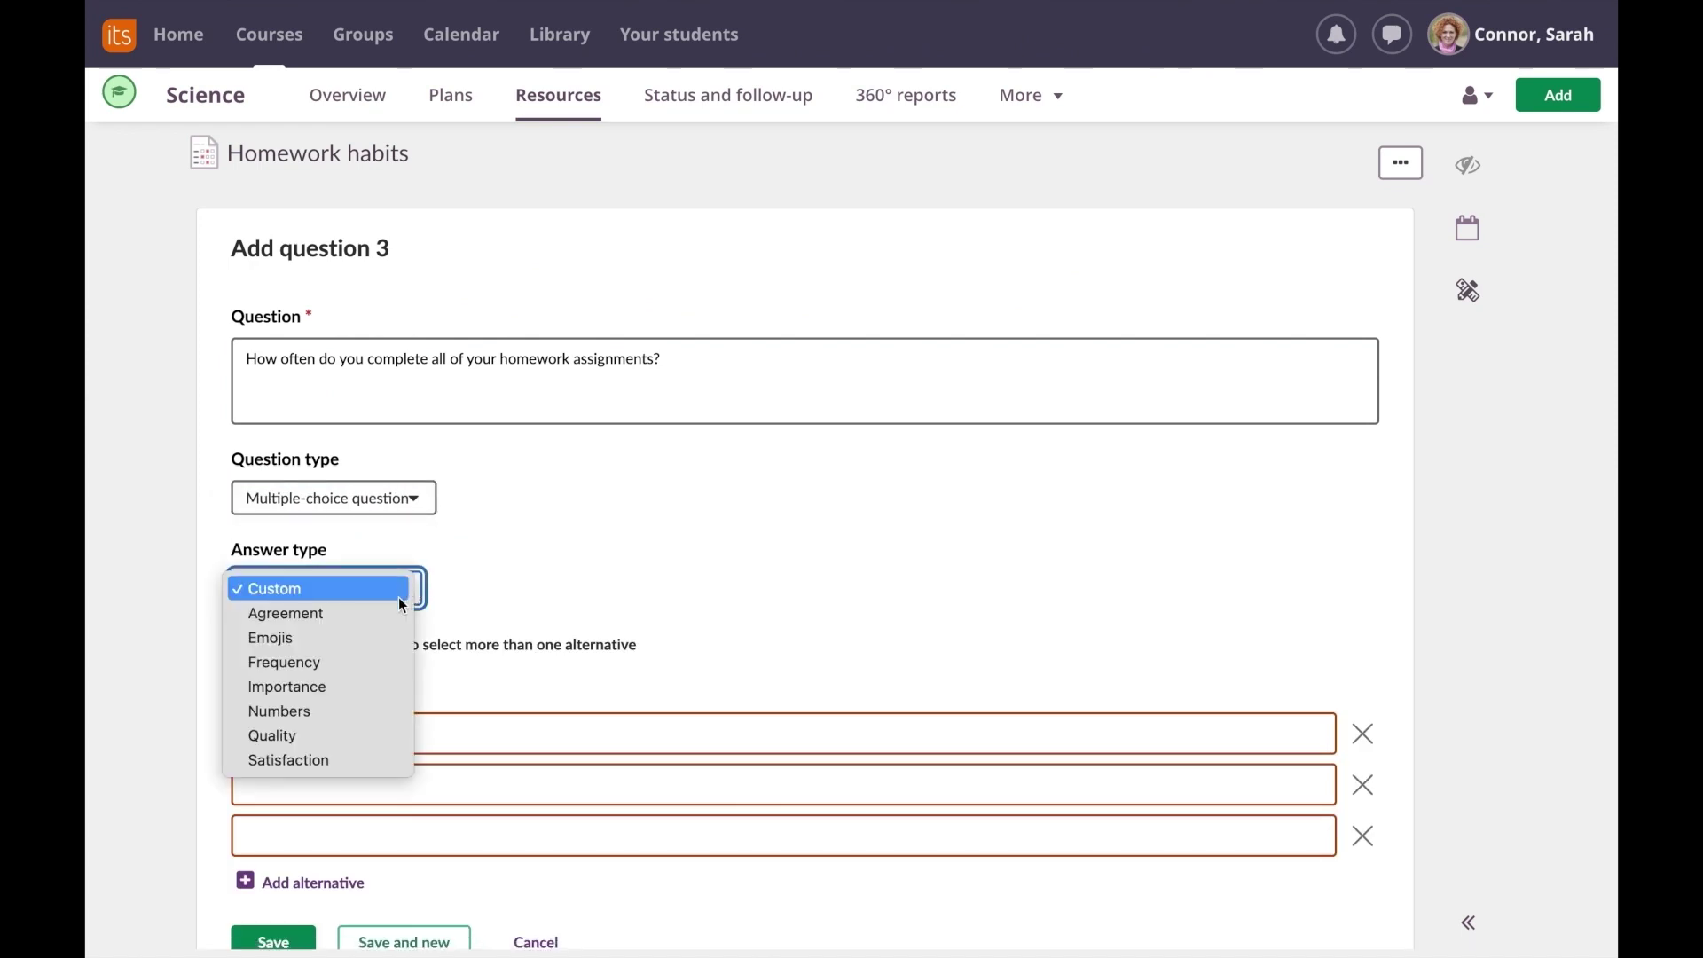
click(373, 665)
scroll(374, 670, down, 2)
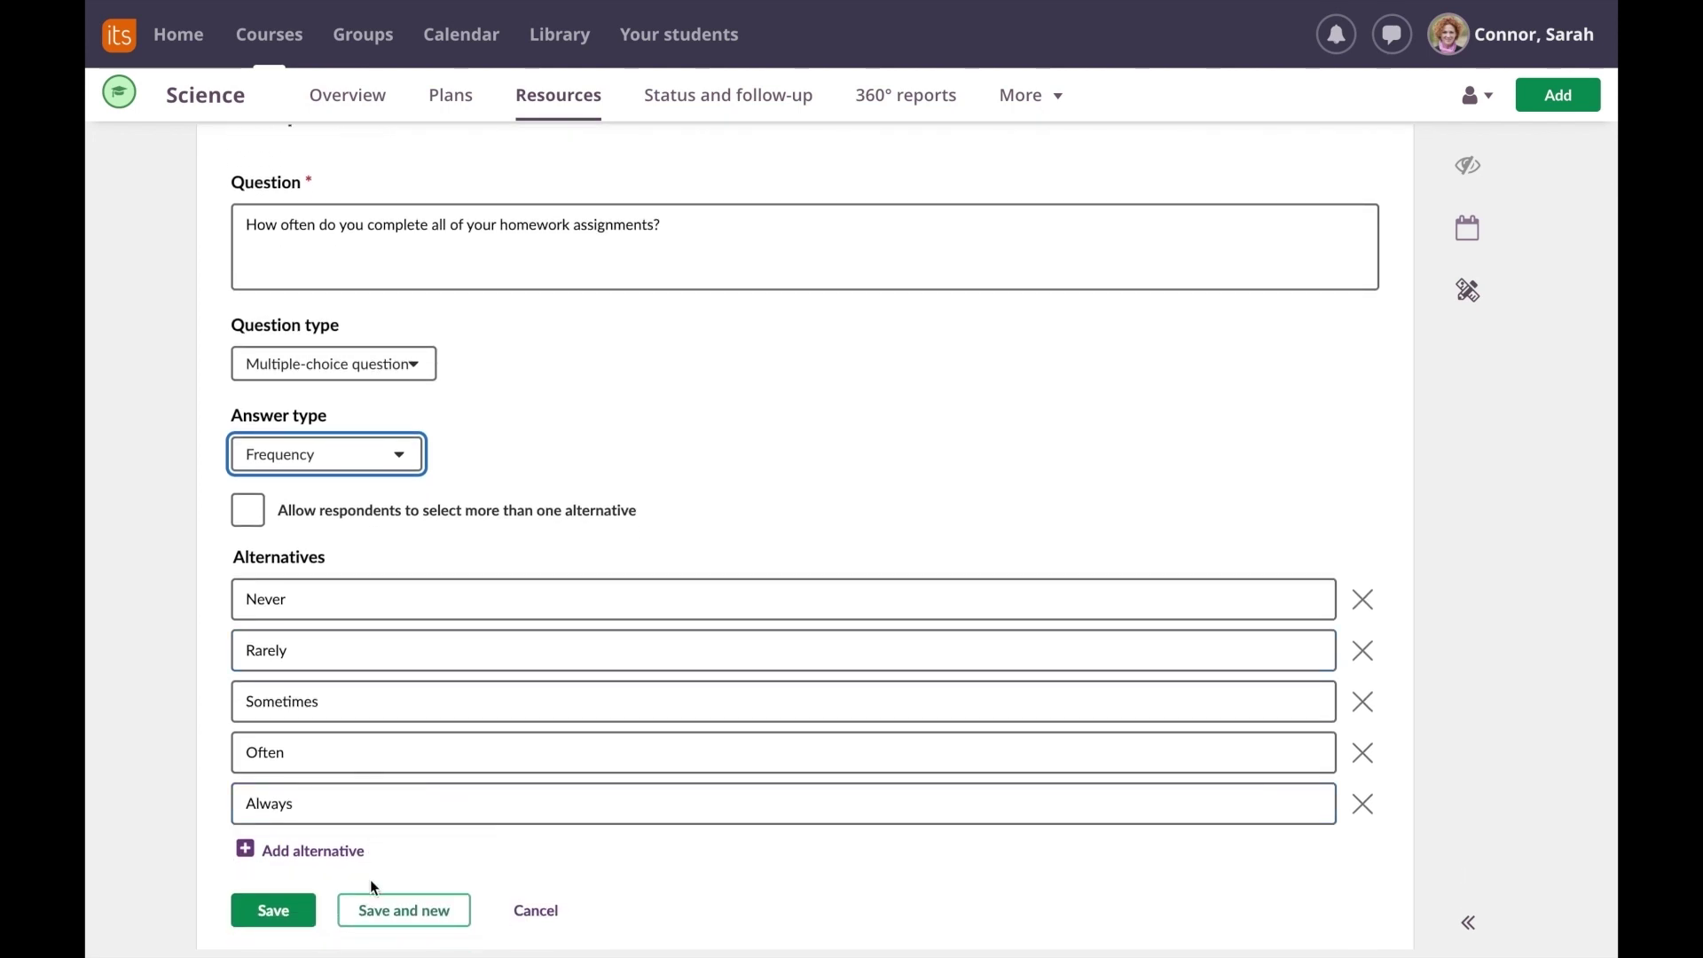
click(383, 911)
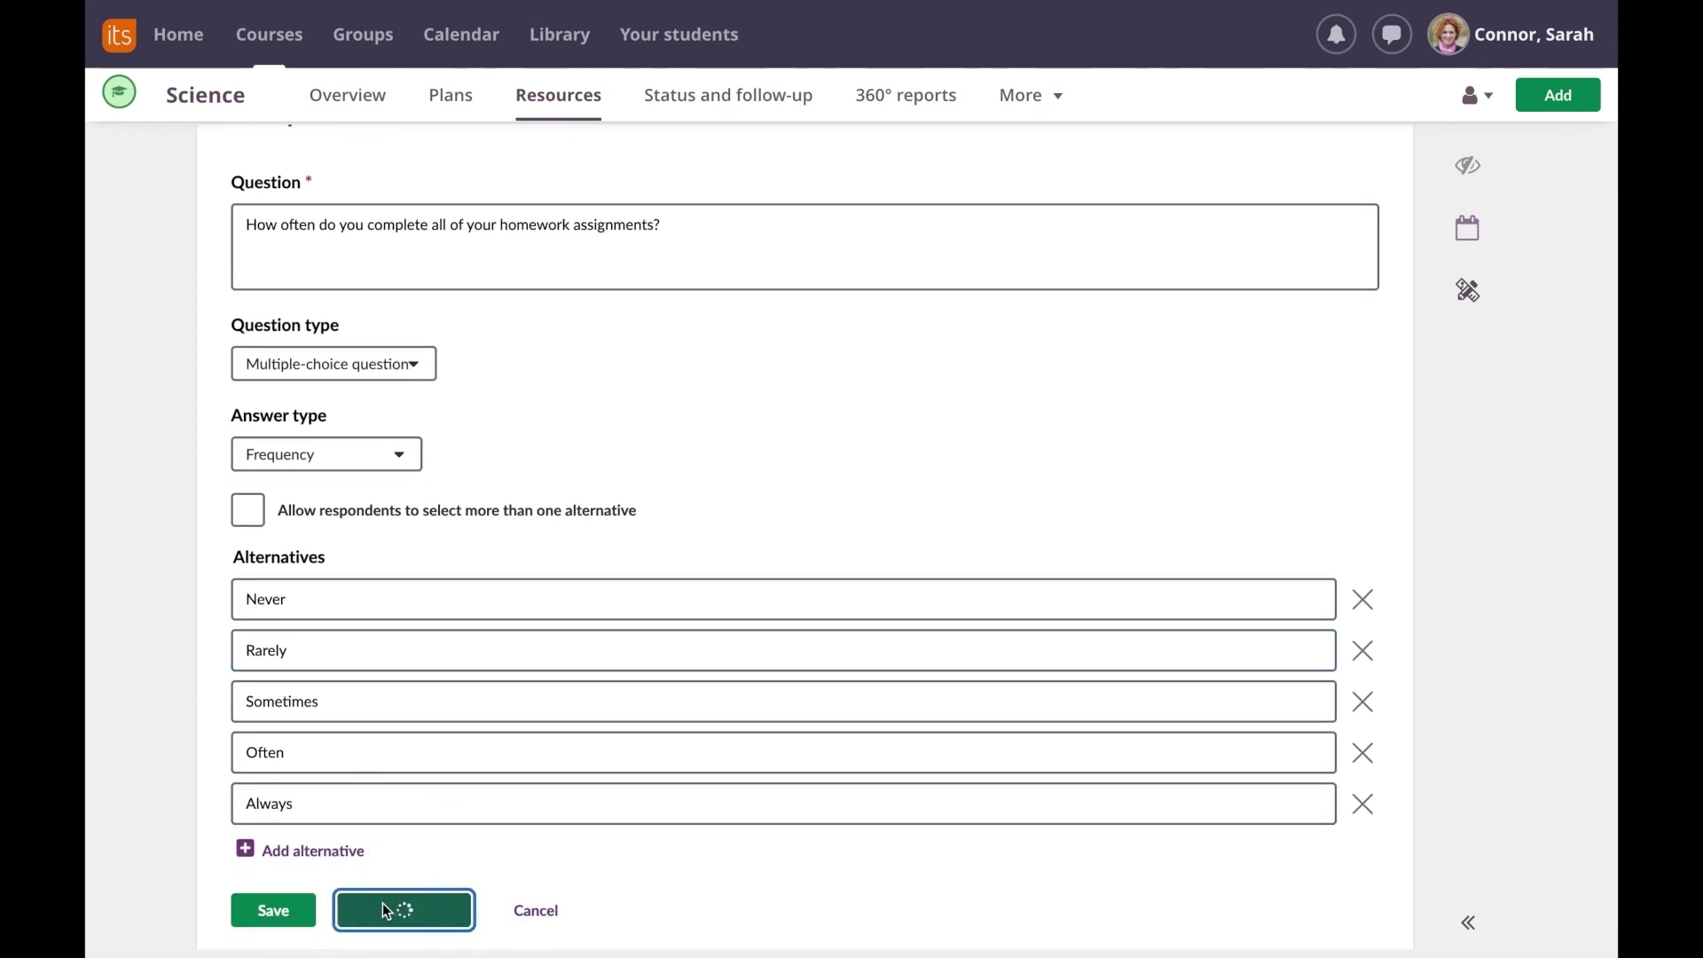
Write question 4 with custom answers: too much, ok, not enough for me.
click(392, 316)
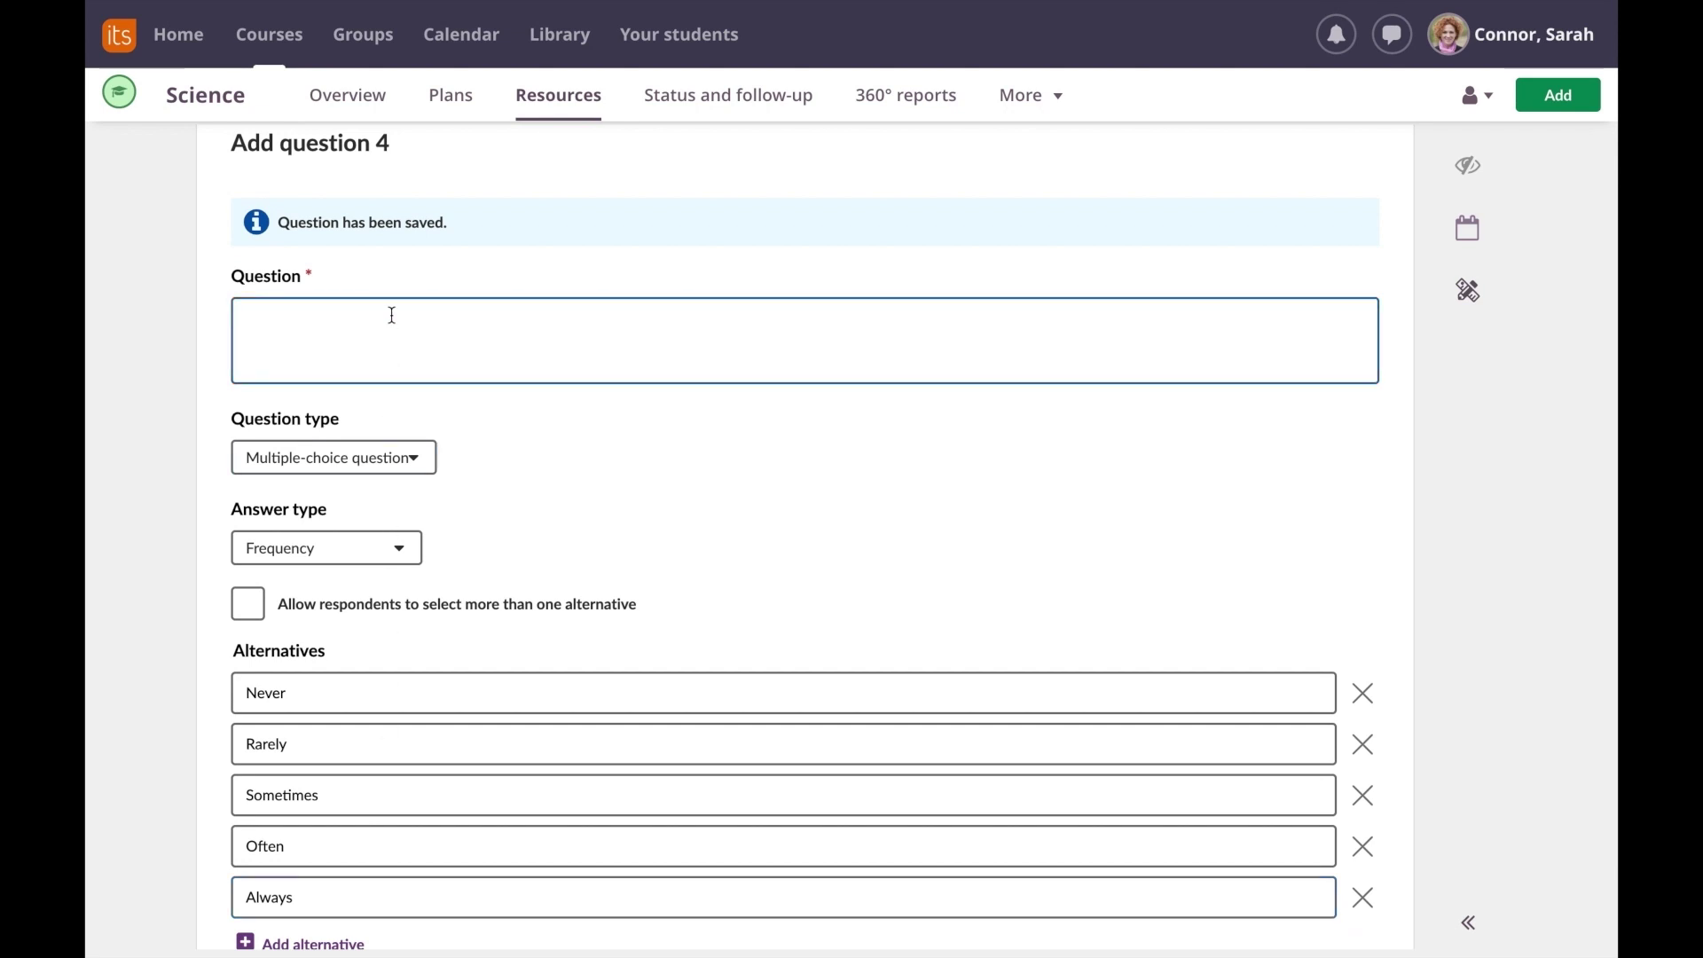
text(Do you fee)
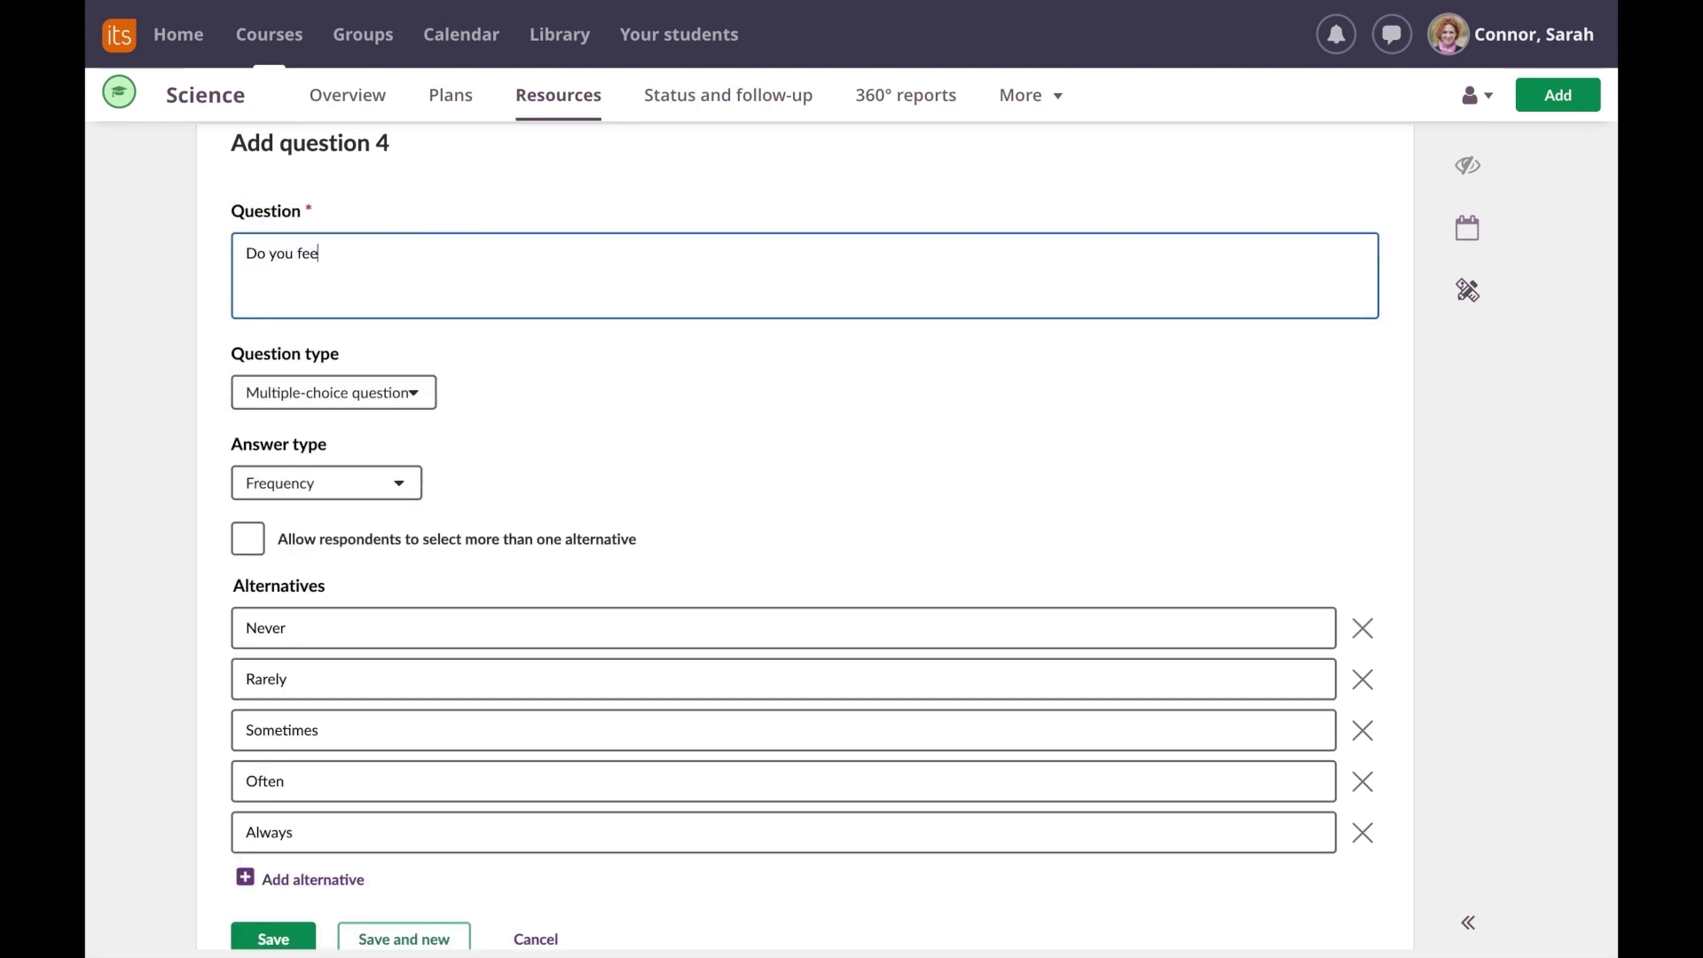
text(l that the amount of homewor)
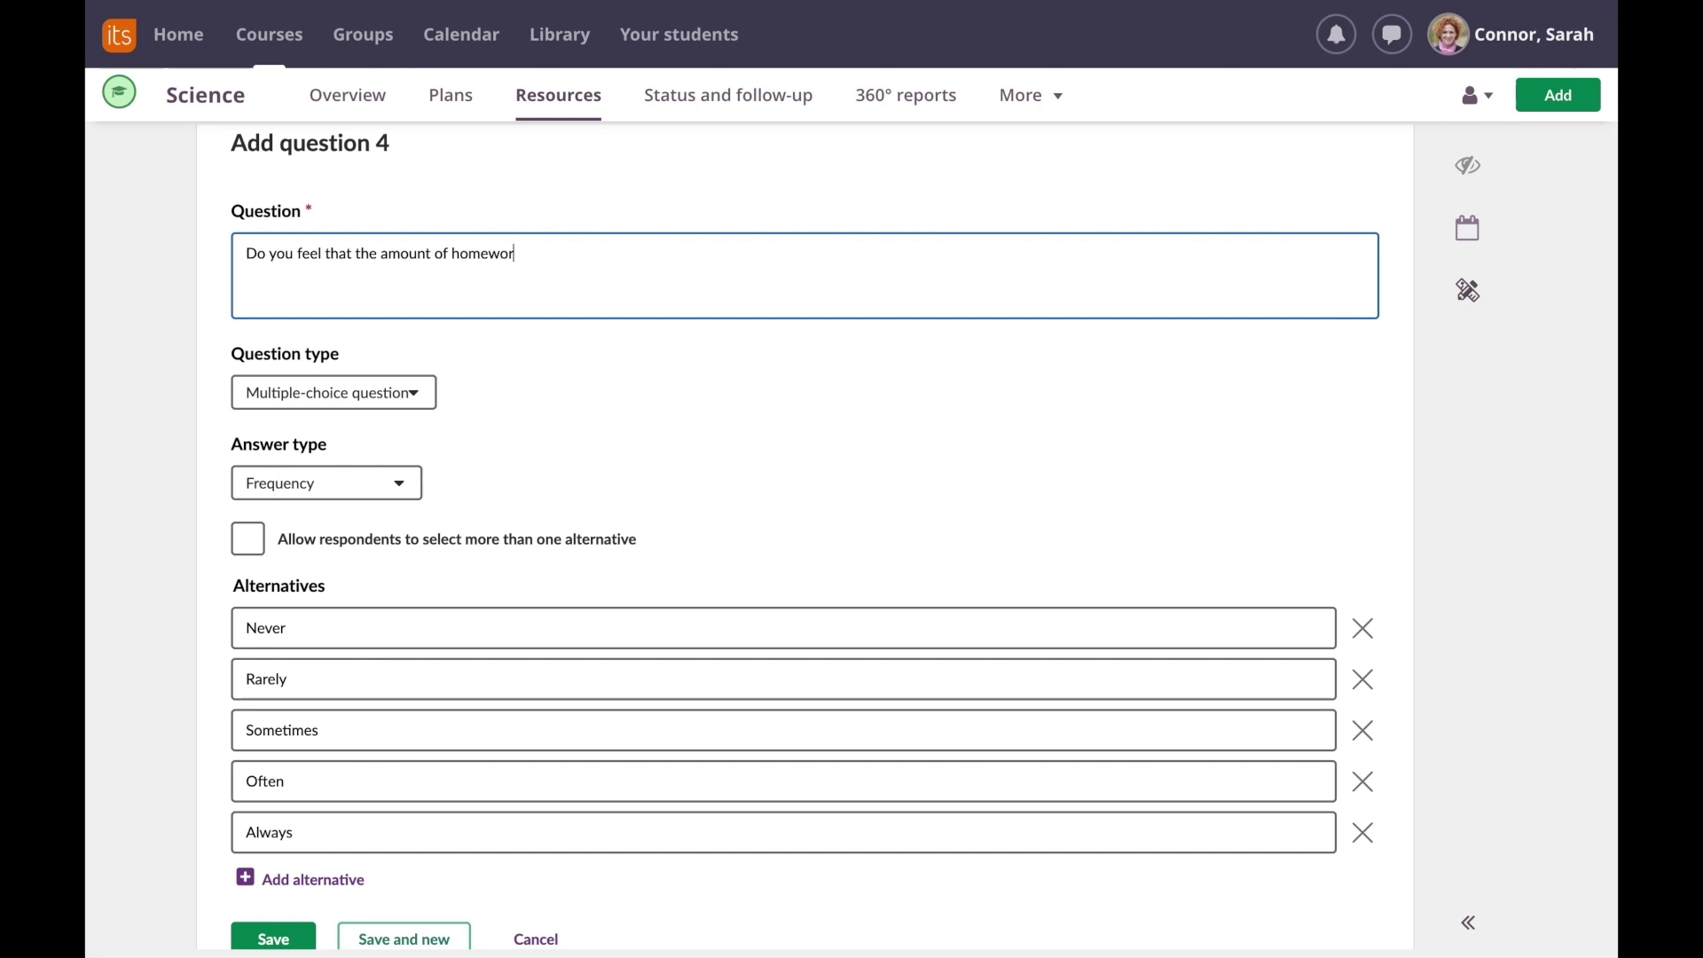
text(k is ok?)
click(395, 490)
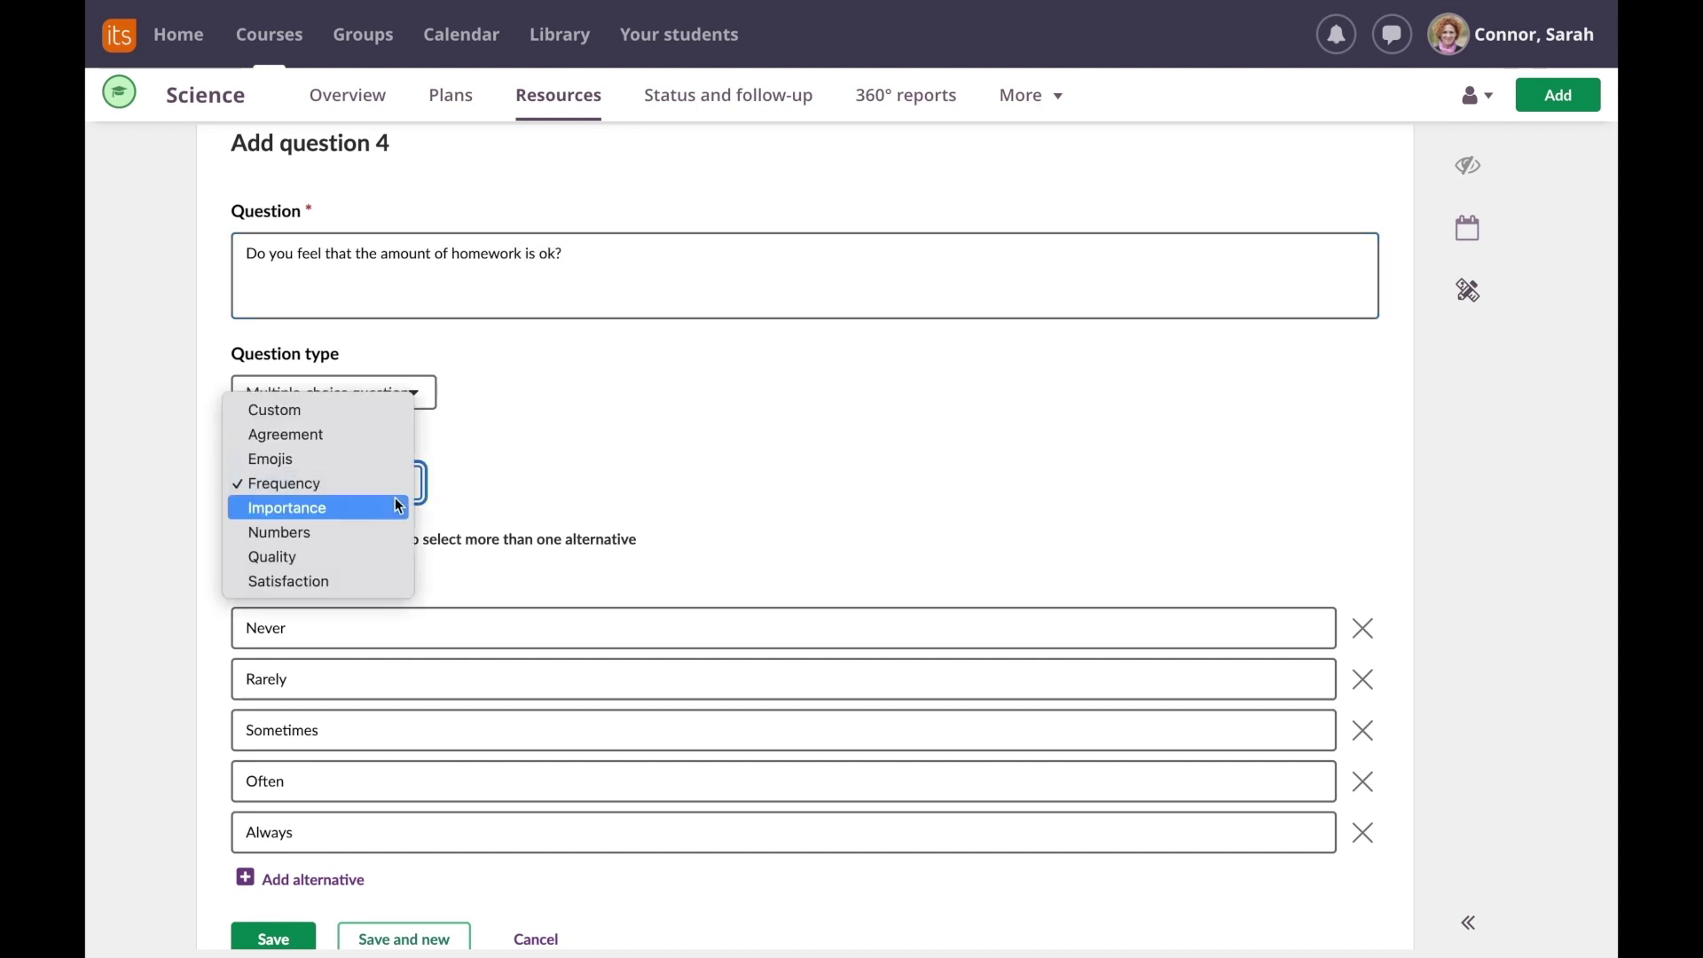
click(341, 411)
click(324, 656)
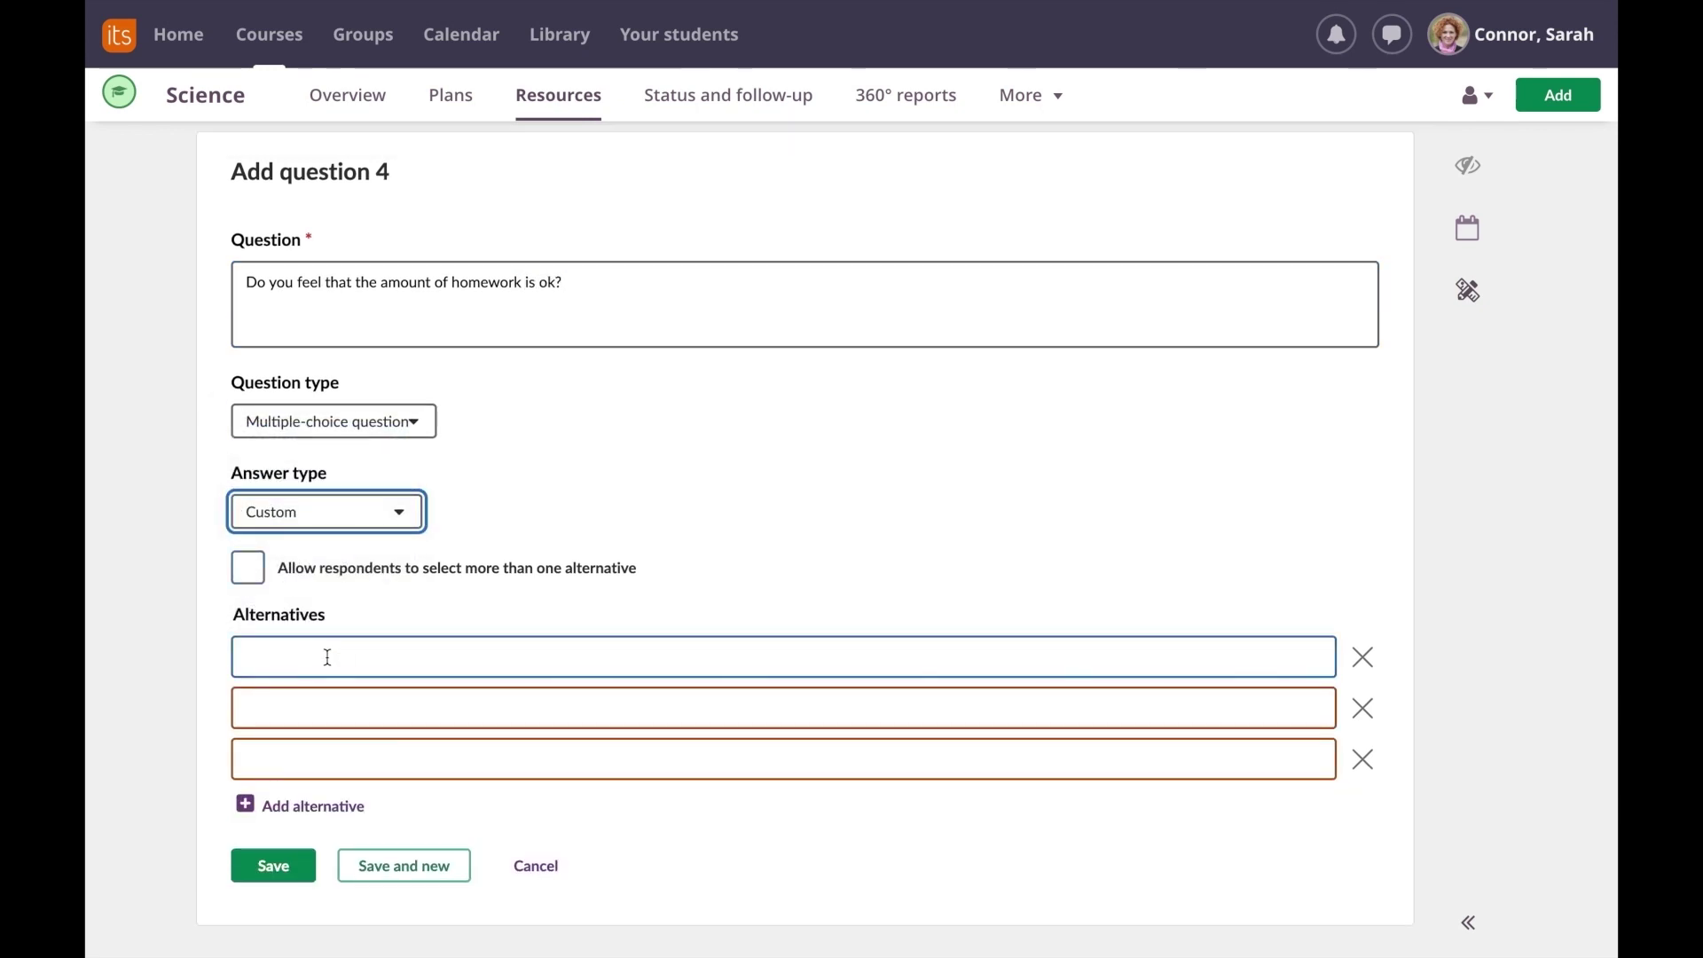
text(It's too much)
key(Tab)
text(It's ok)
key(Tab)
key(Tab)
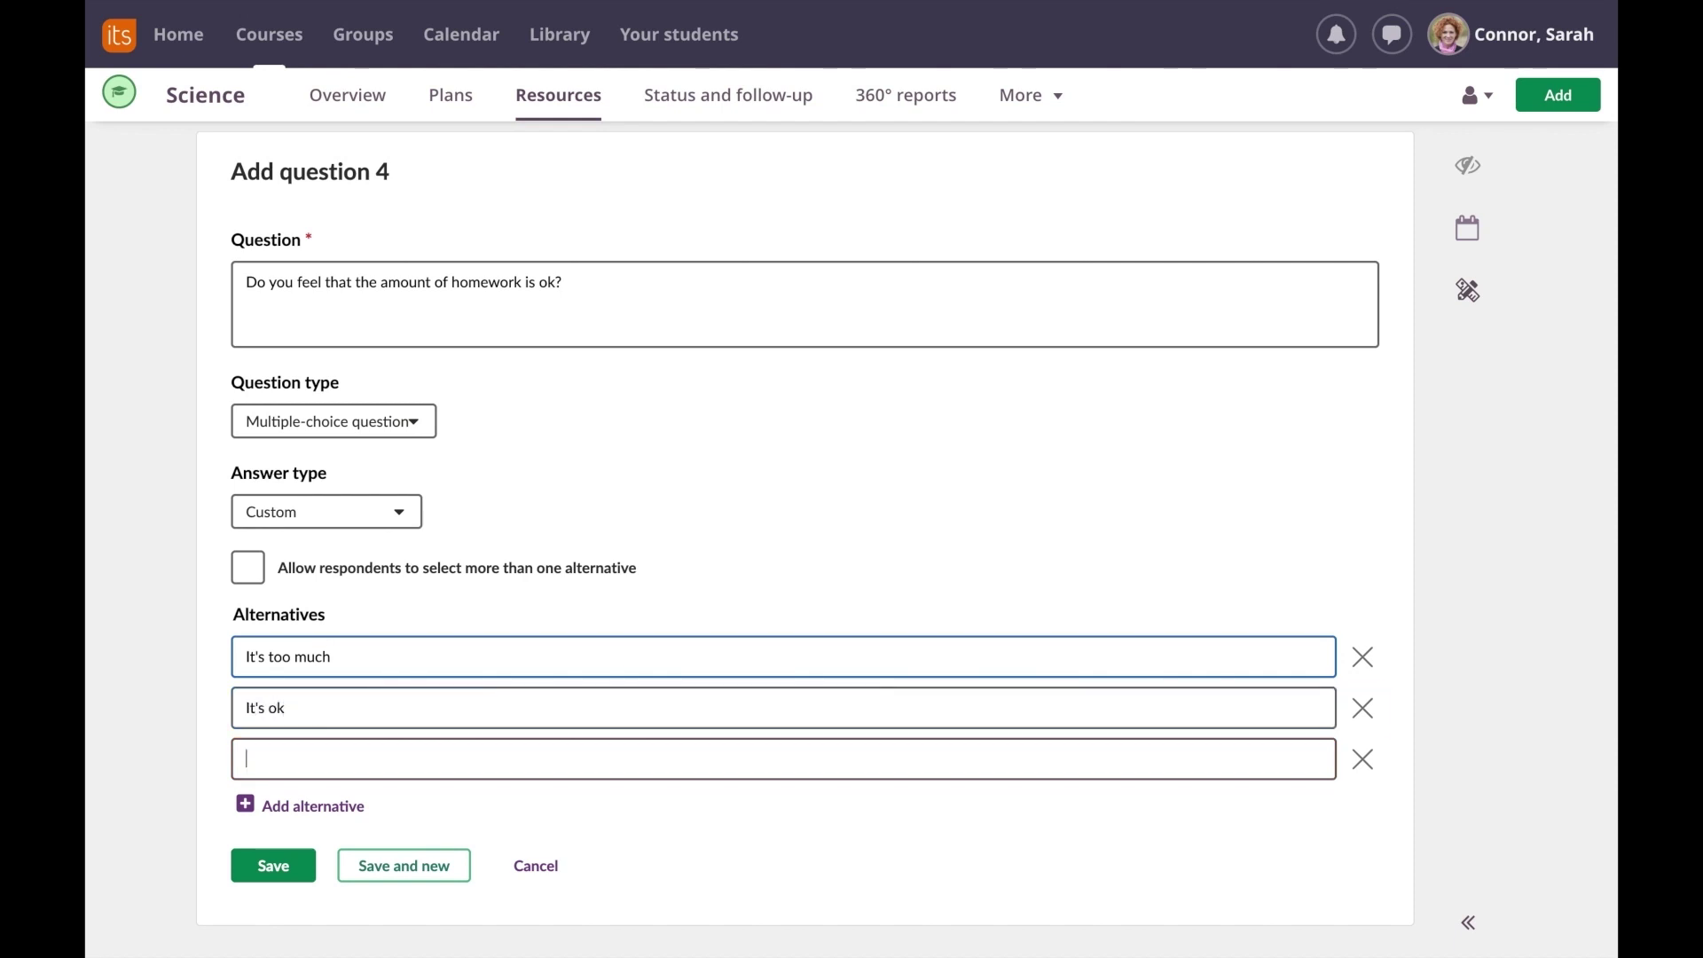
text(It's not enough for me)
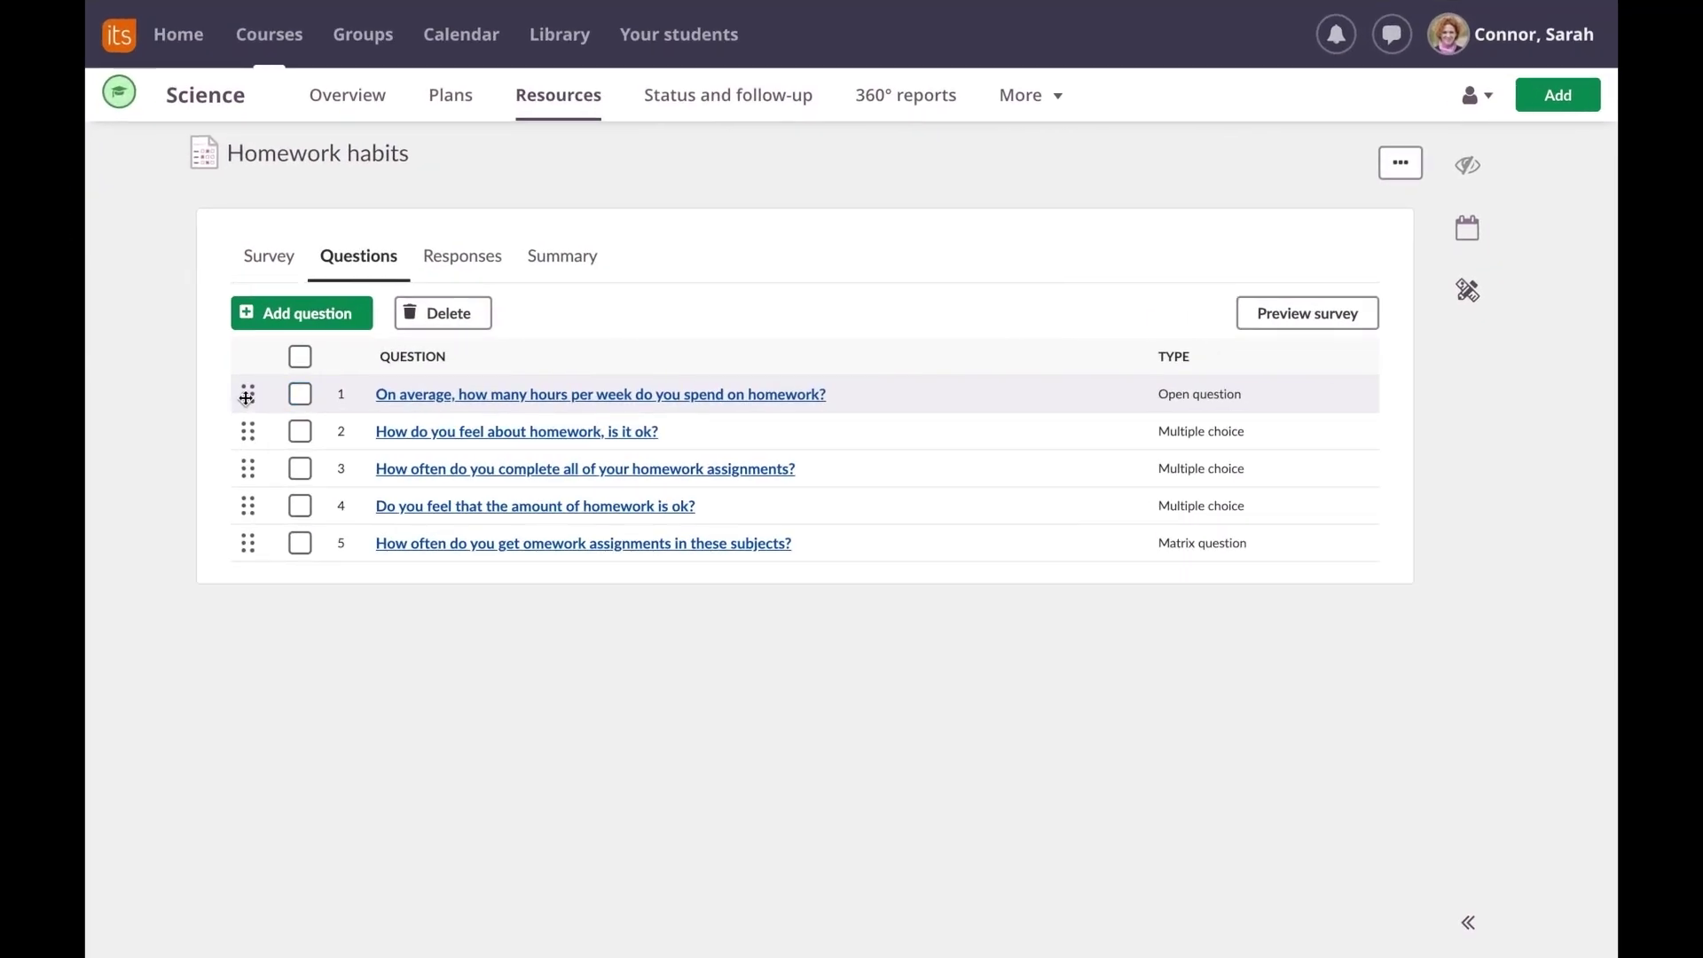
Move 'How do you feel about homework, is it ok?' up to second place using keyboard reordering.
drag(247, 396, 242, 404)
drag(243, 404, 240, 396)
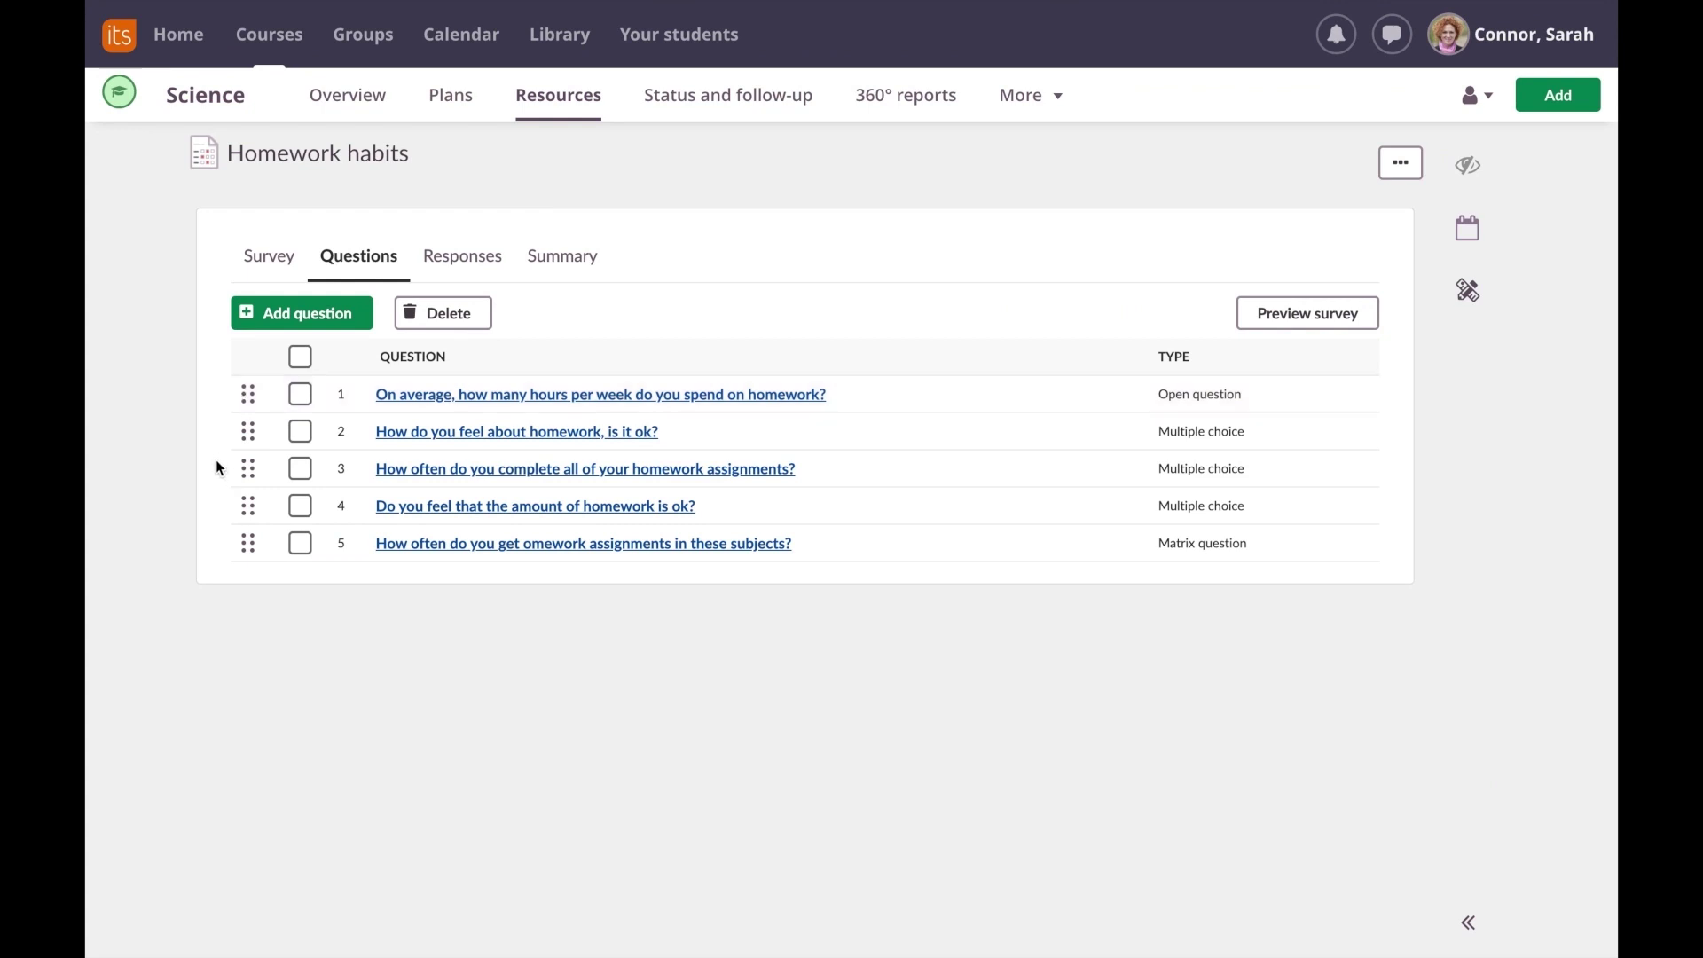
key(Tab)
key(Tab)
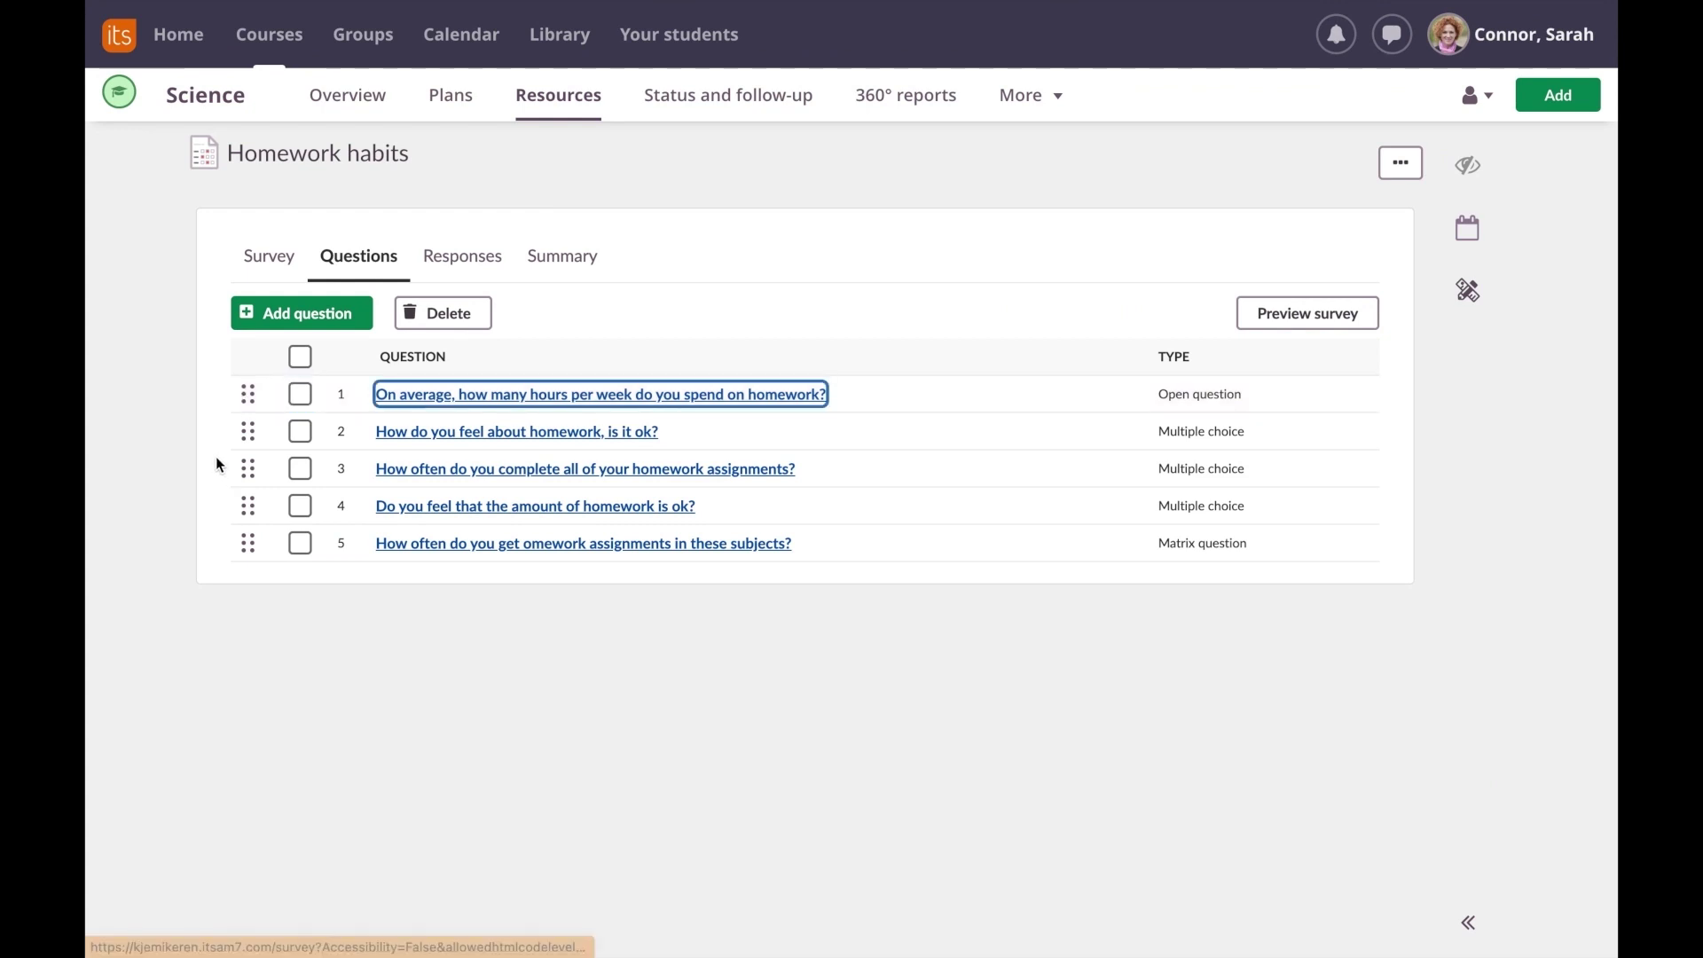
key(Tab)
key(space)
key(Down)
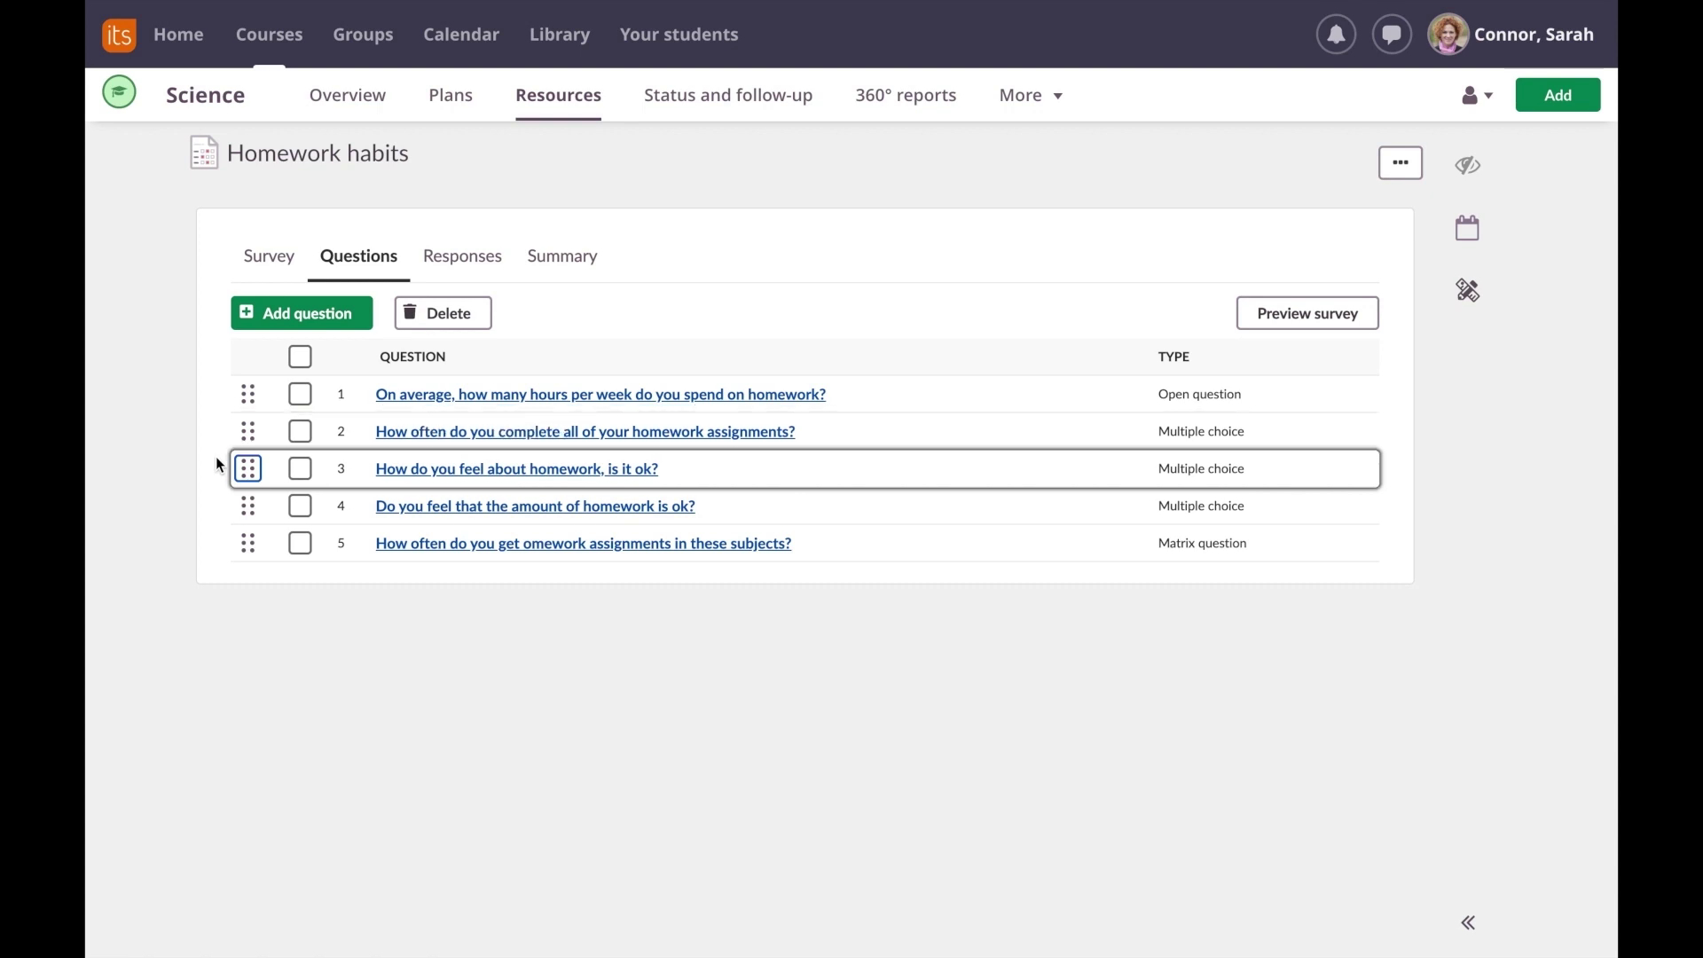
key(Down)
key(Up)
key(Up)
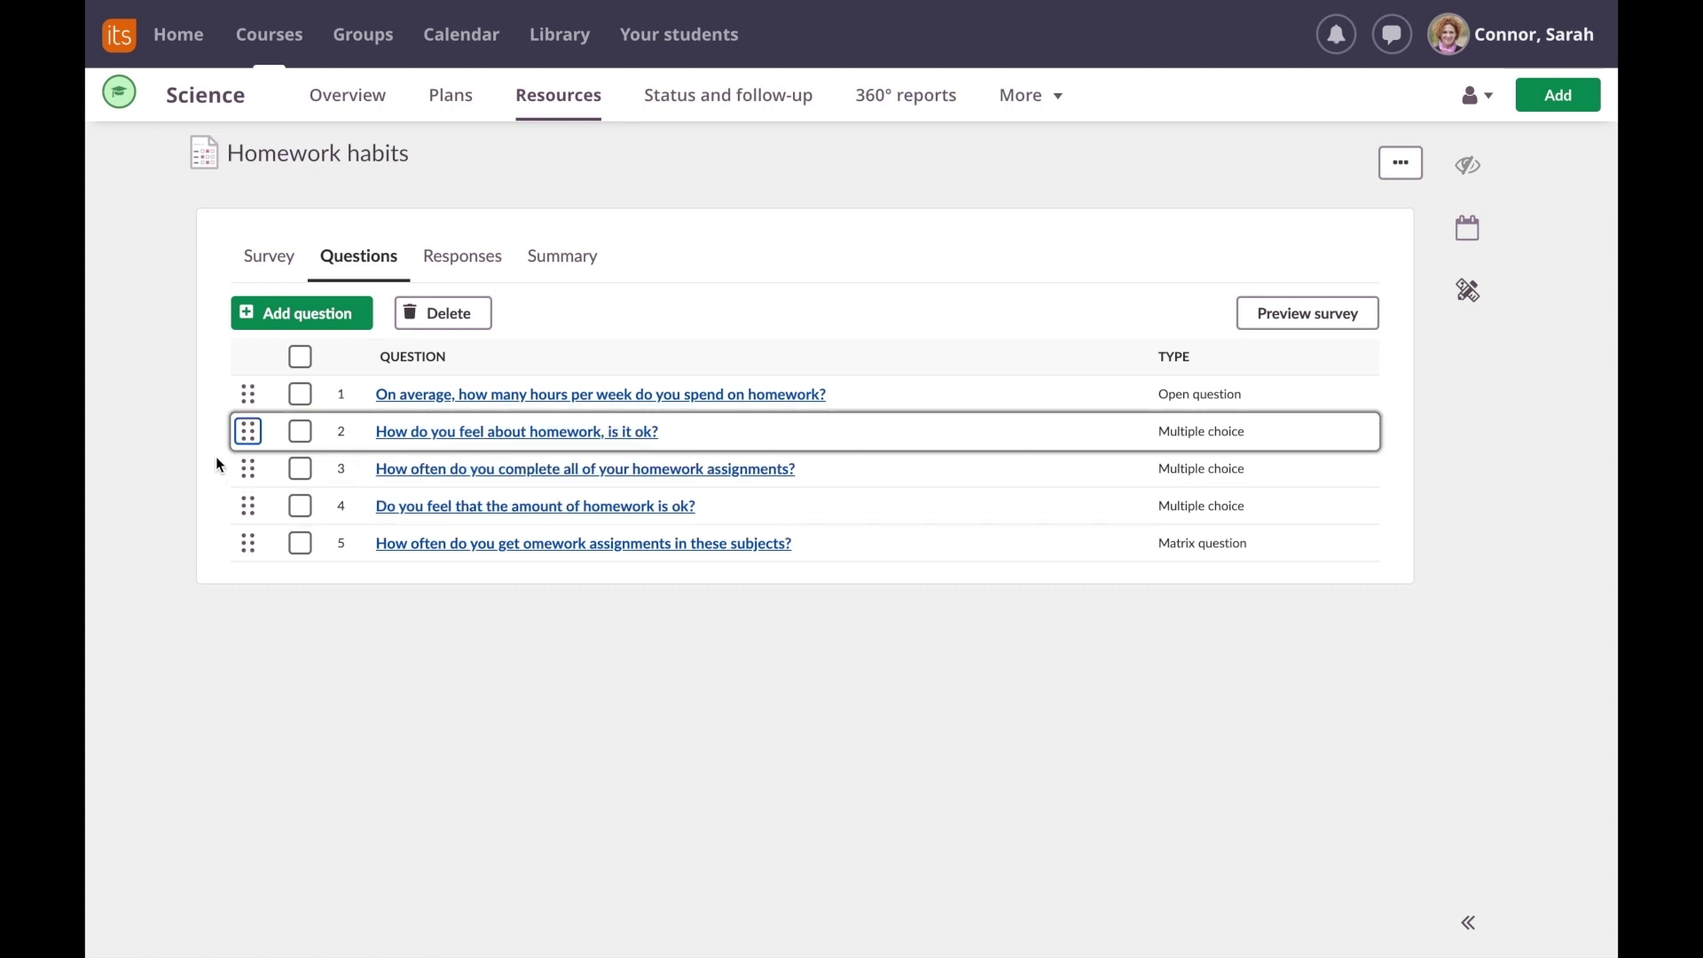
key(space)
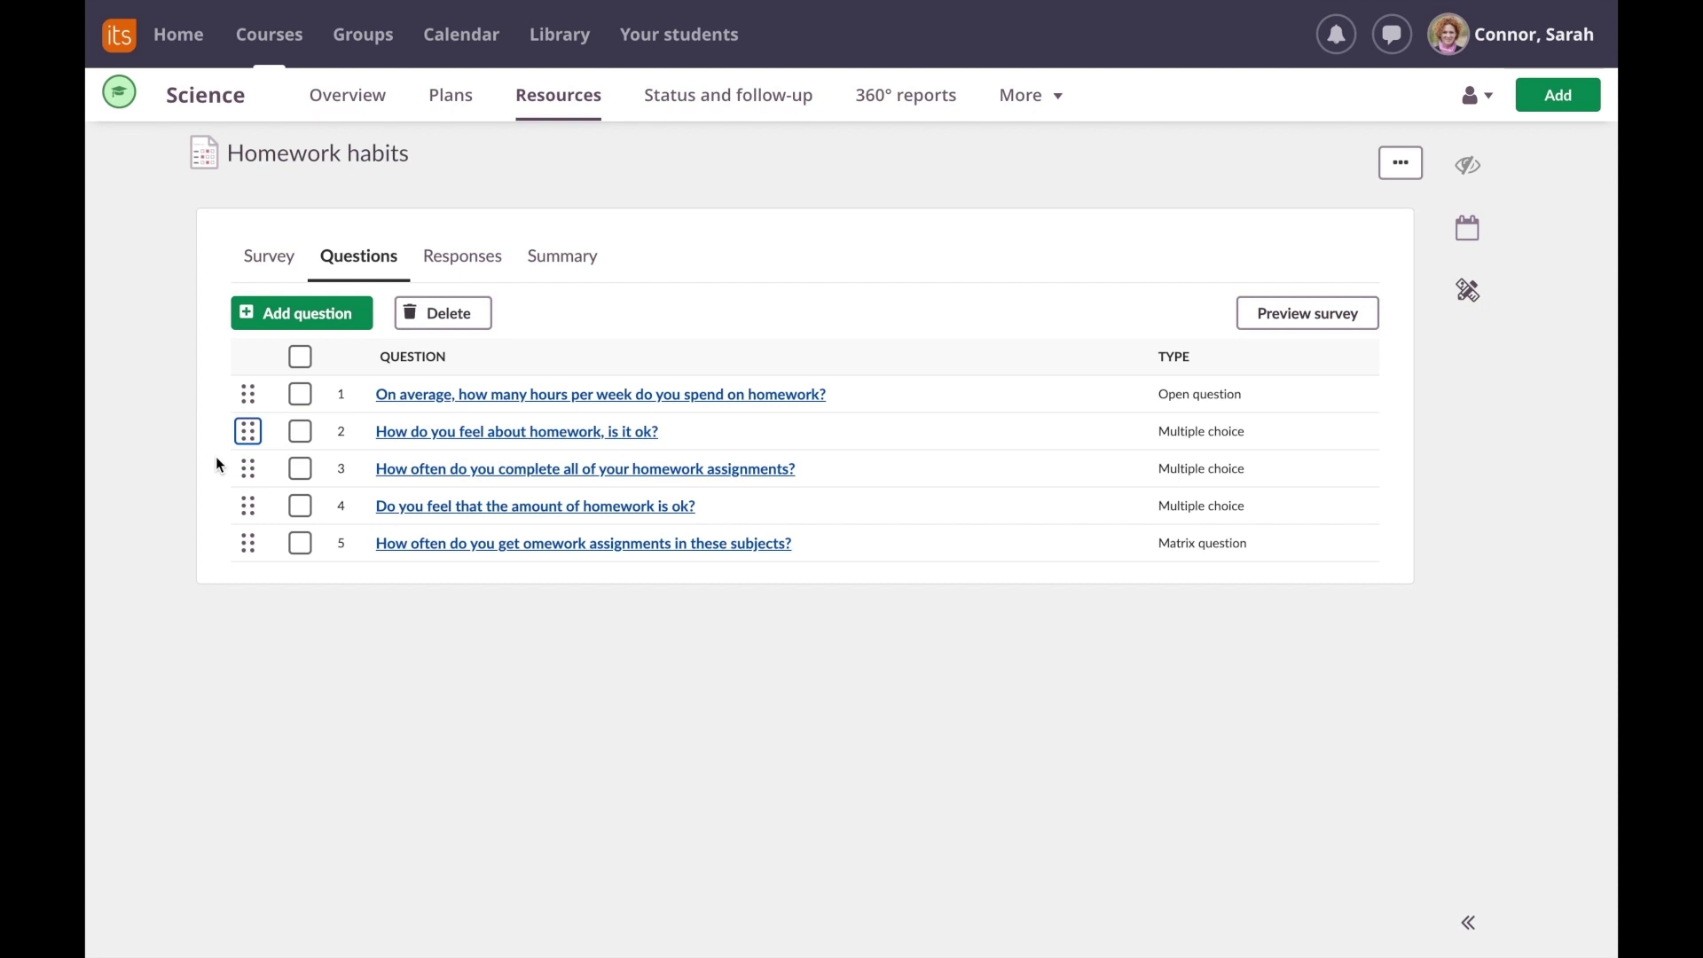
Preview the survey through to question 5, then open question 5 for editing.
click(1322, 315)
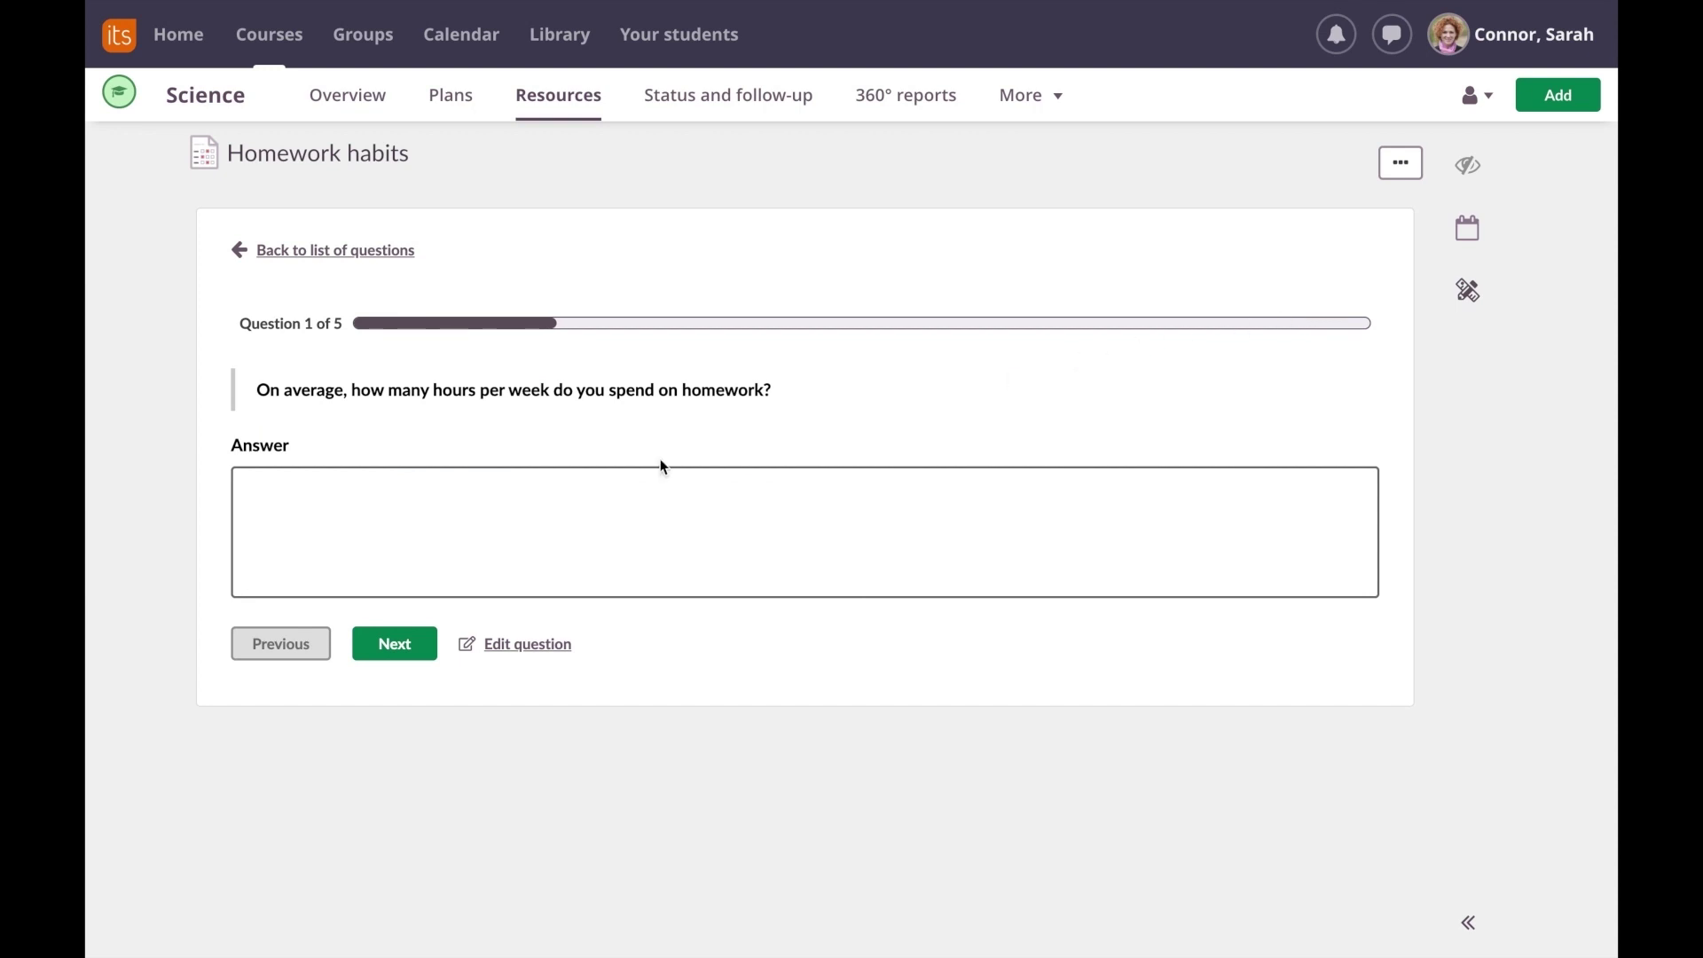
click(402, 646)
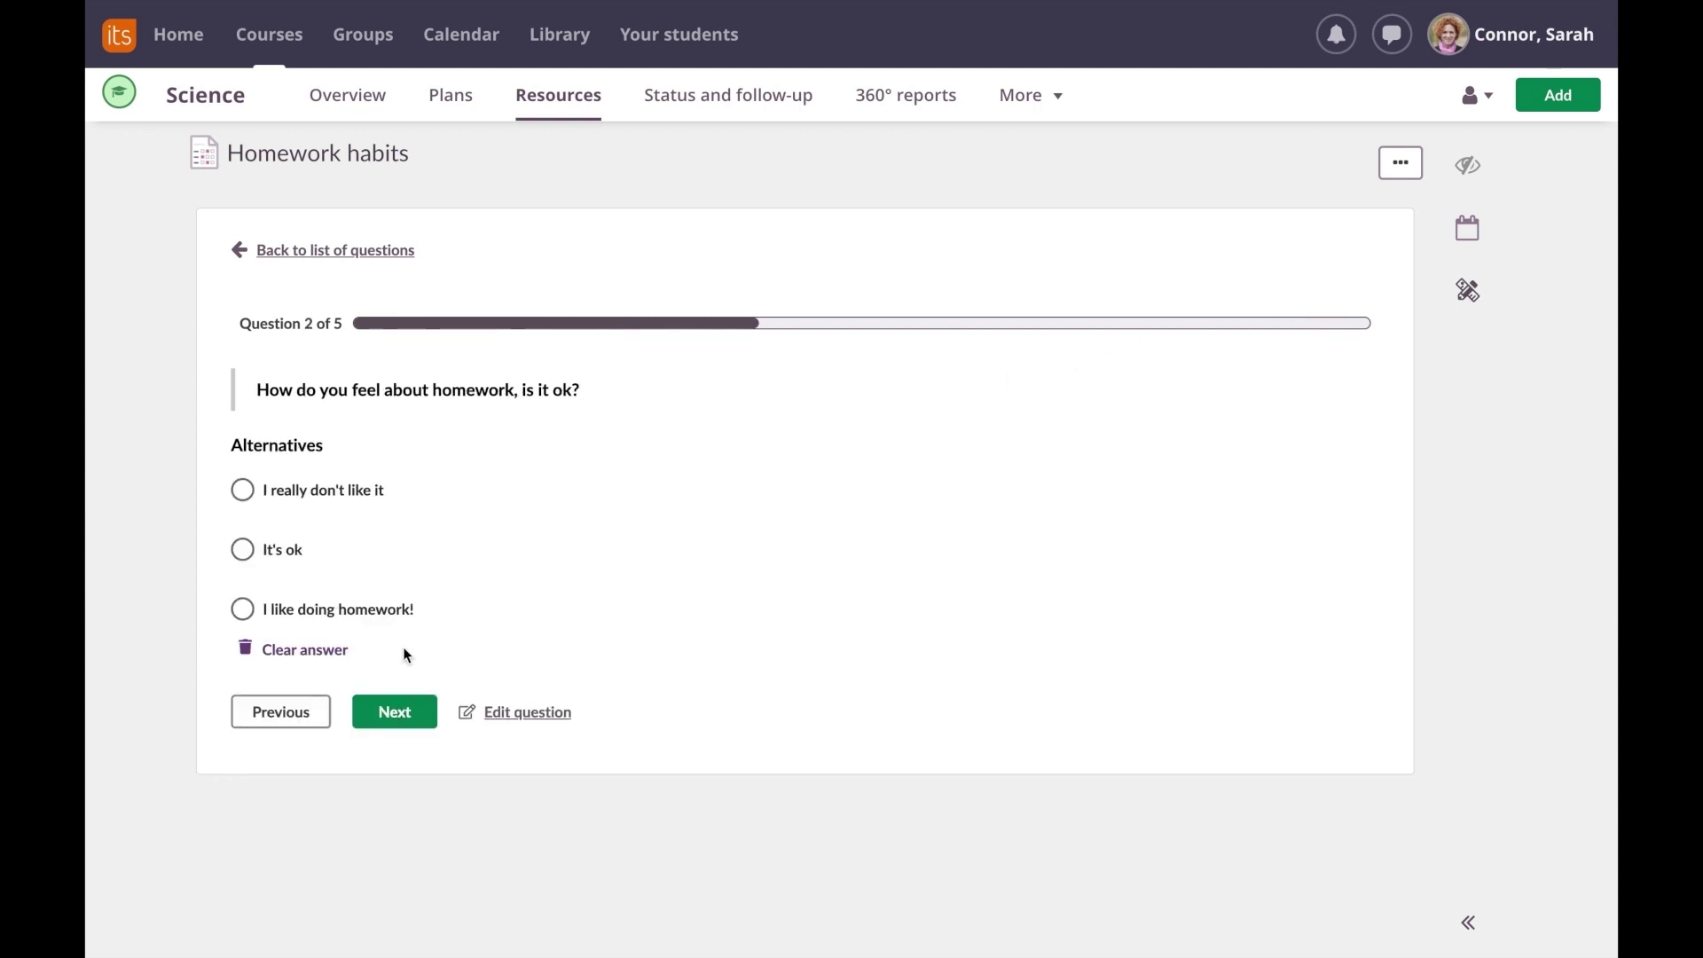
click(394, 712)
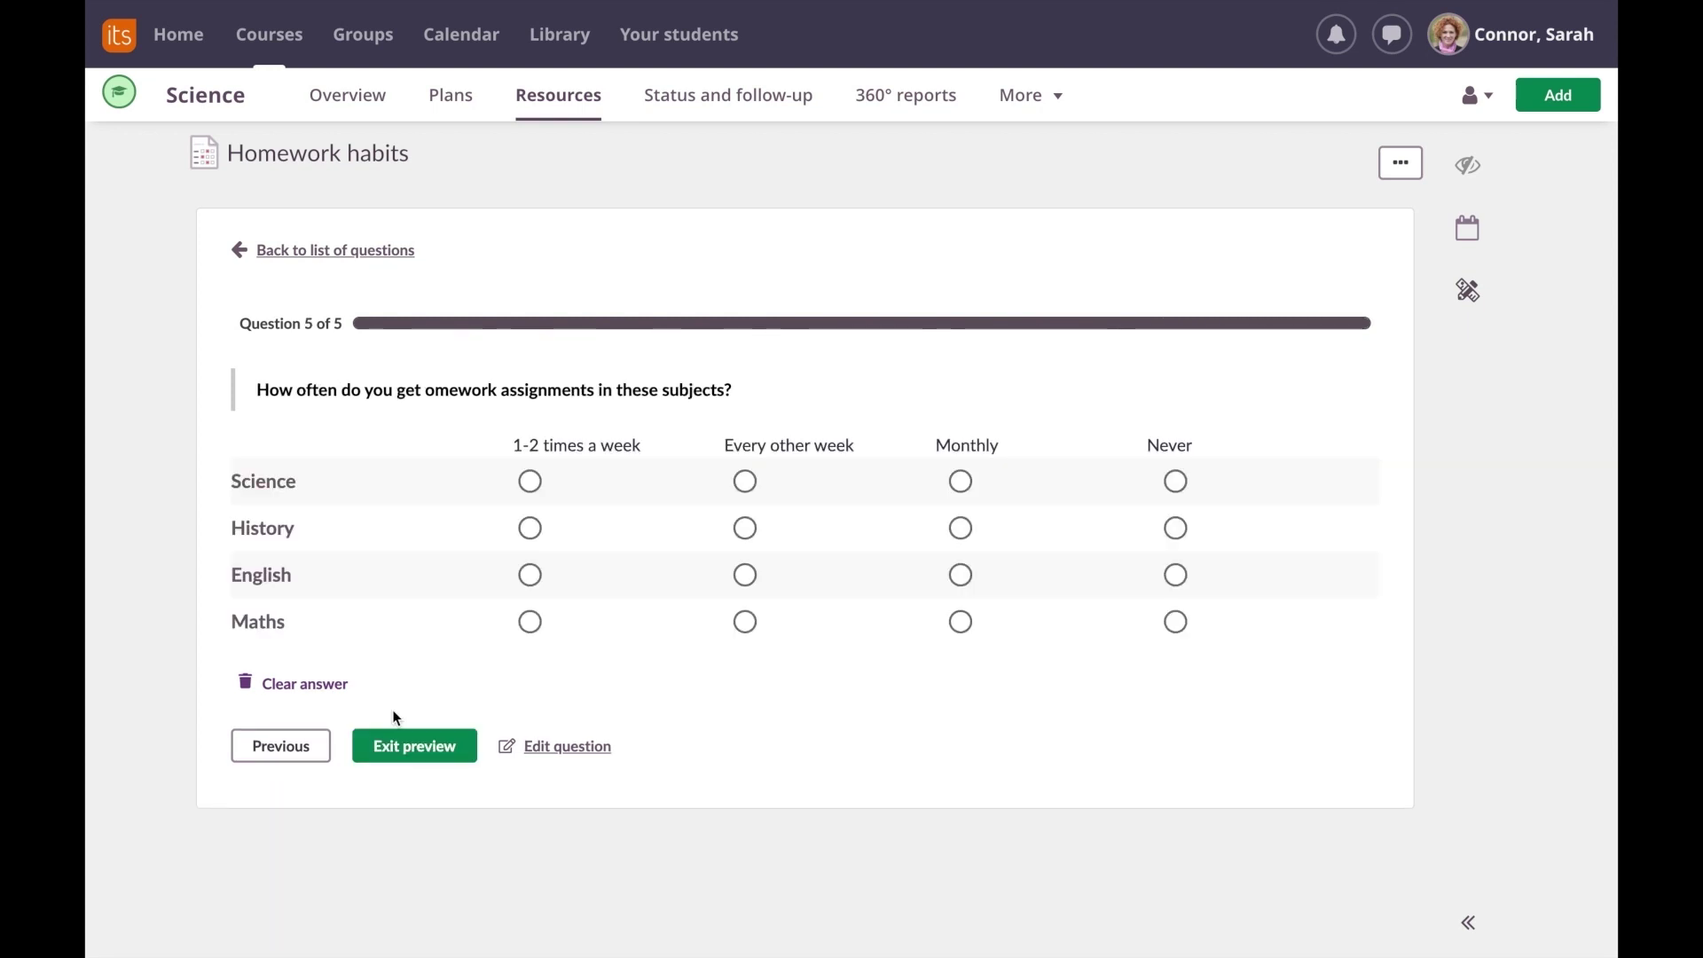
click(549, 747)
Correct 'omework' to 'homework' in question 5 and save.
click(392, 360)
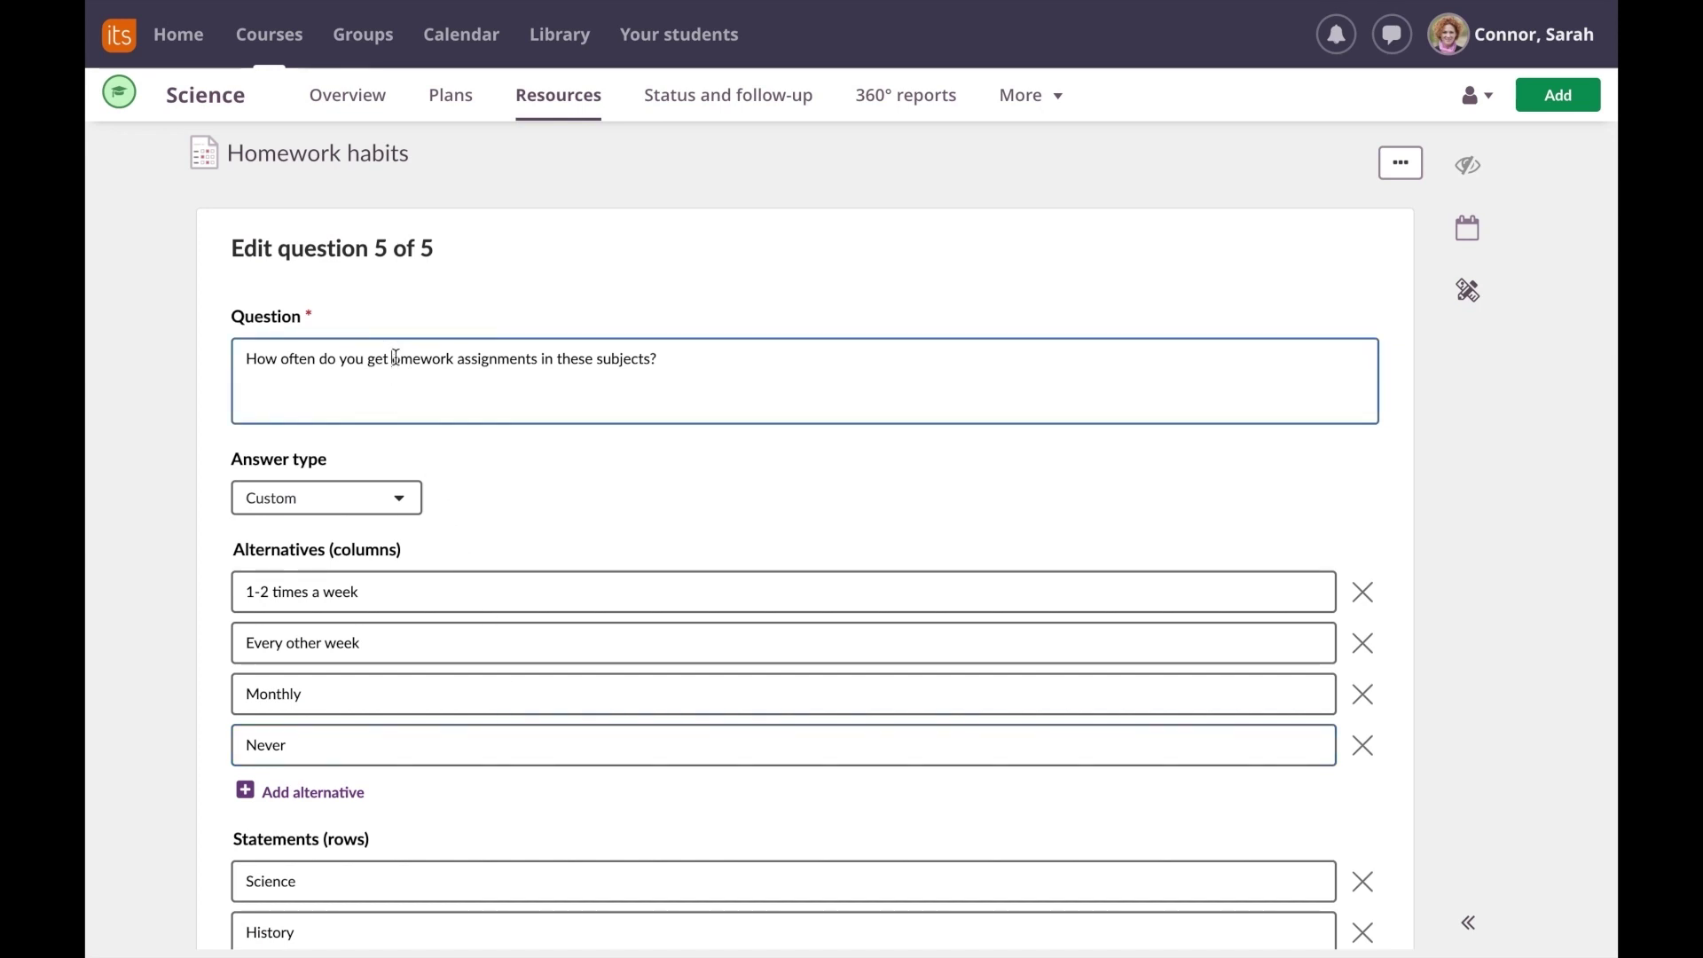
text(h)
scroll(395, 775, down, 3)
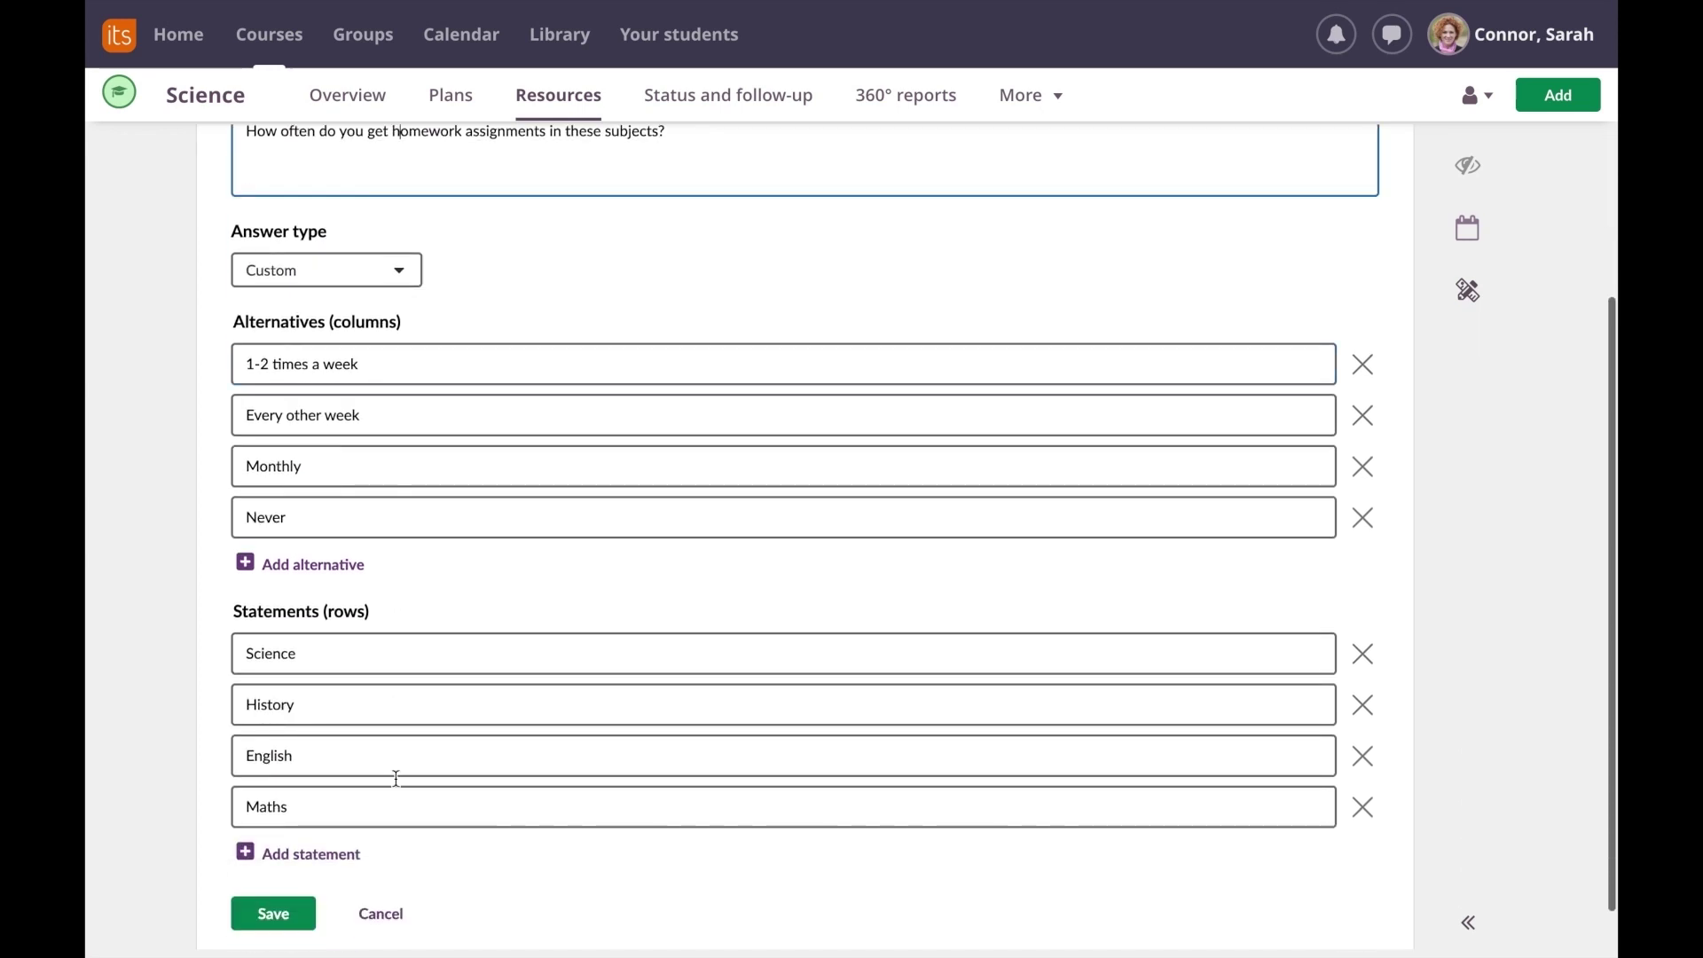
click(274, 913)
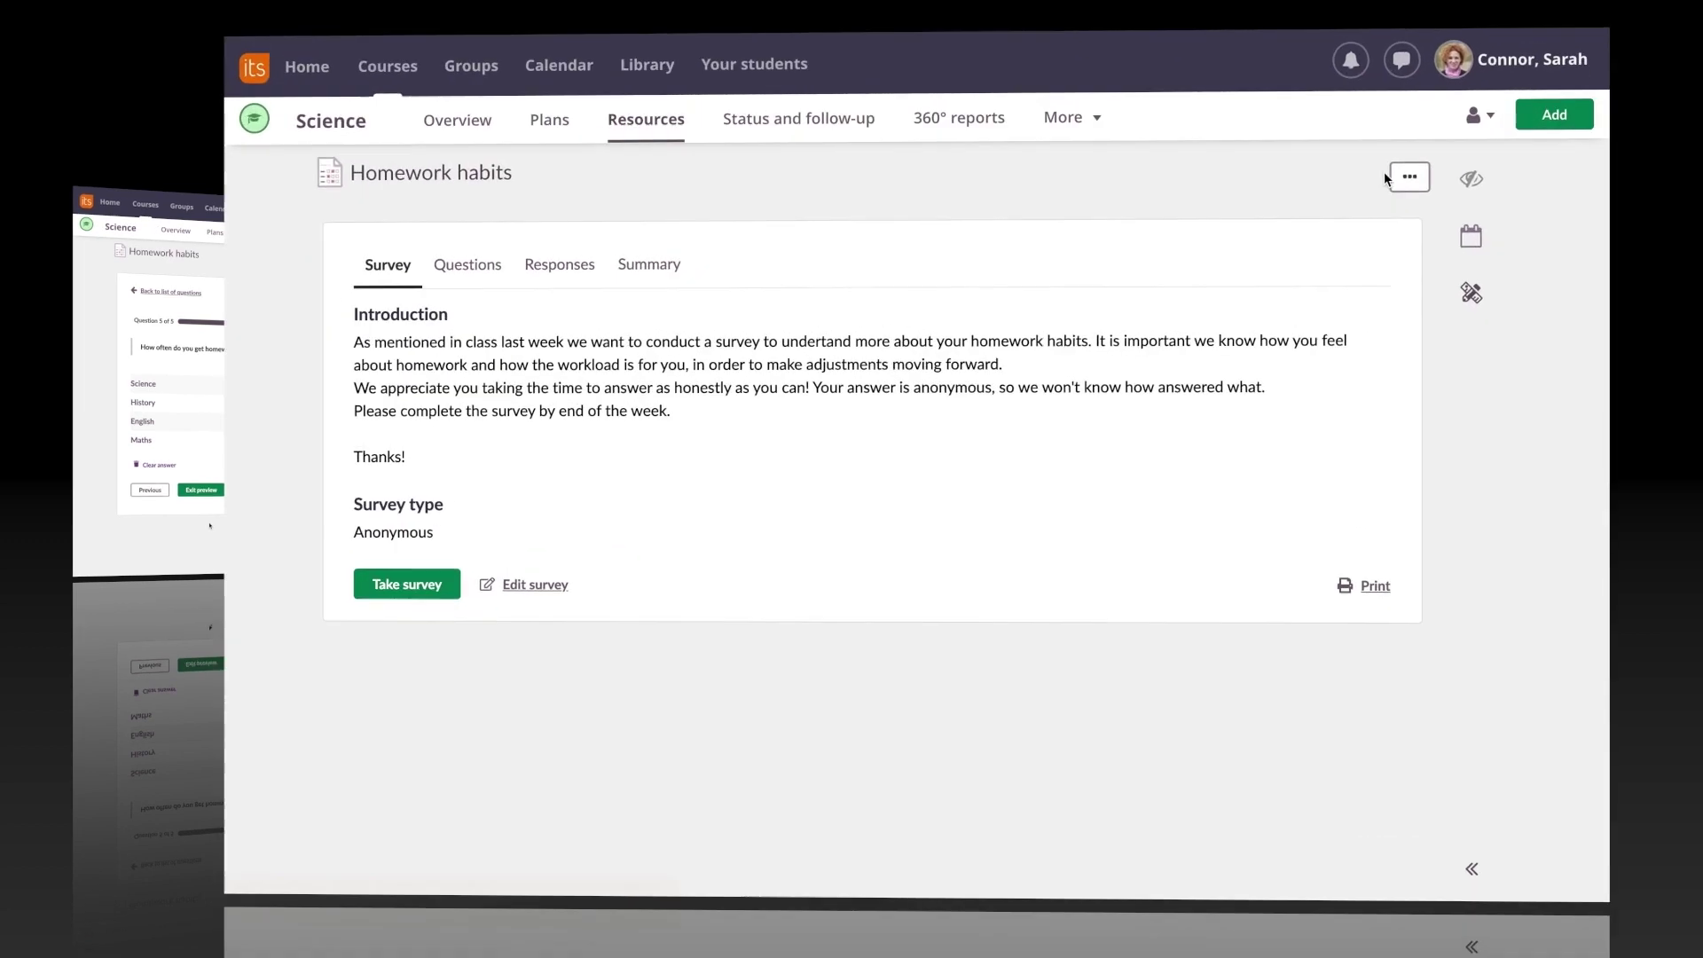
Start adding the survey to the Library, then cancel.
click(1399, 164)
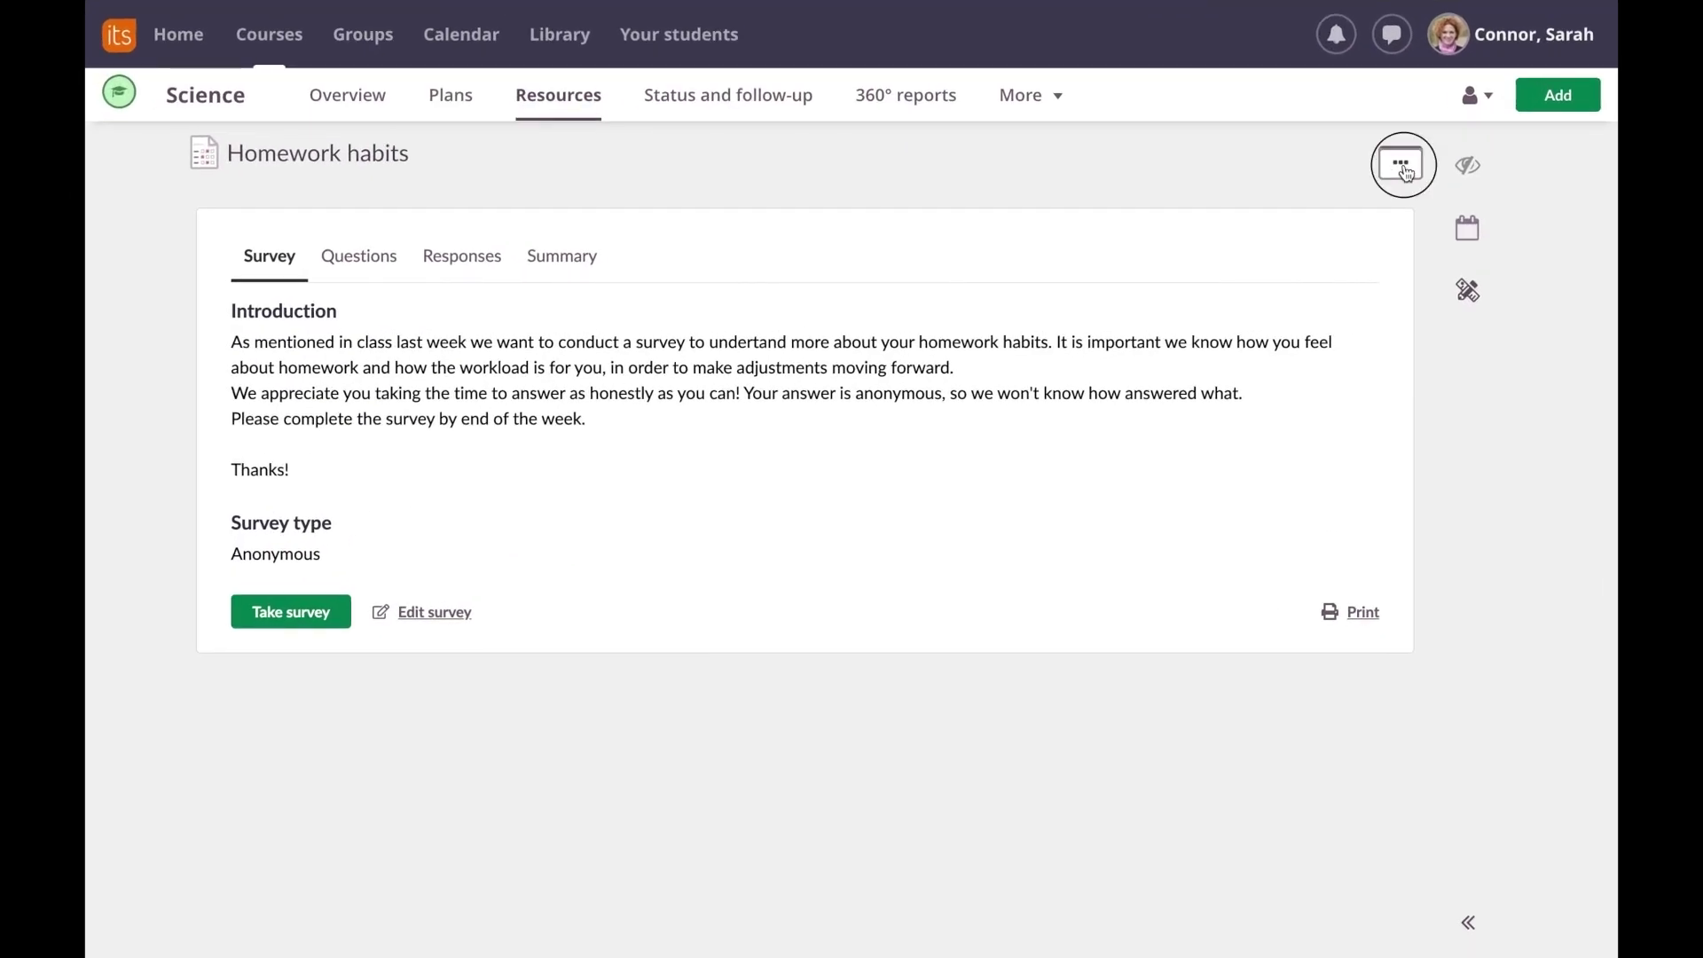
click(1357, 293)
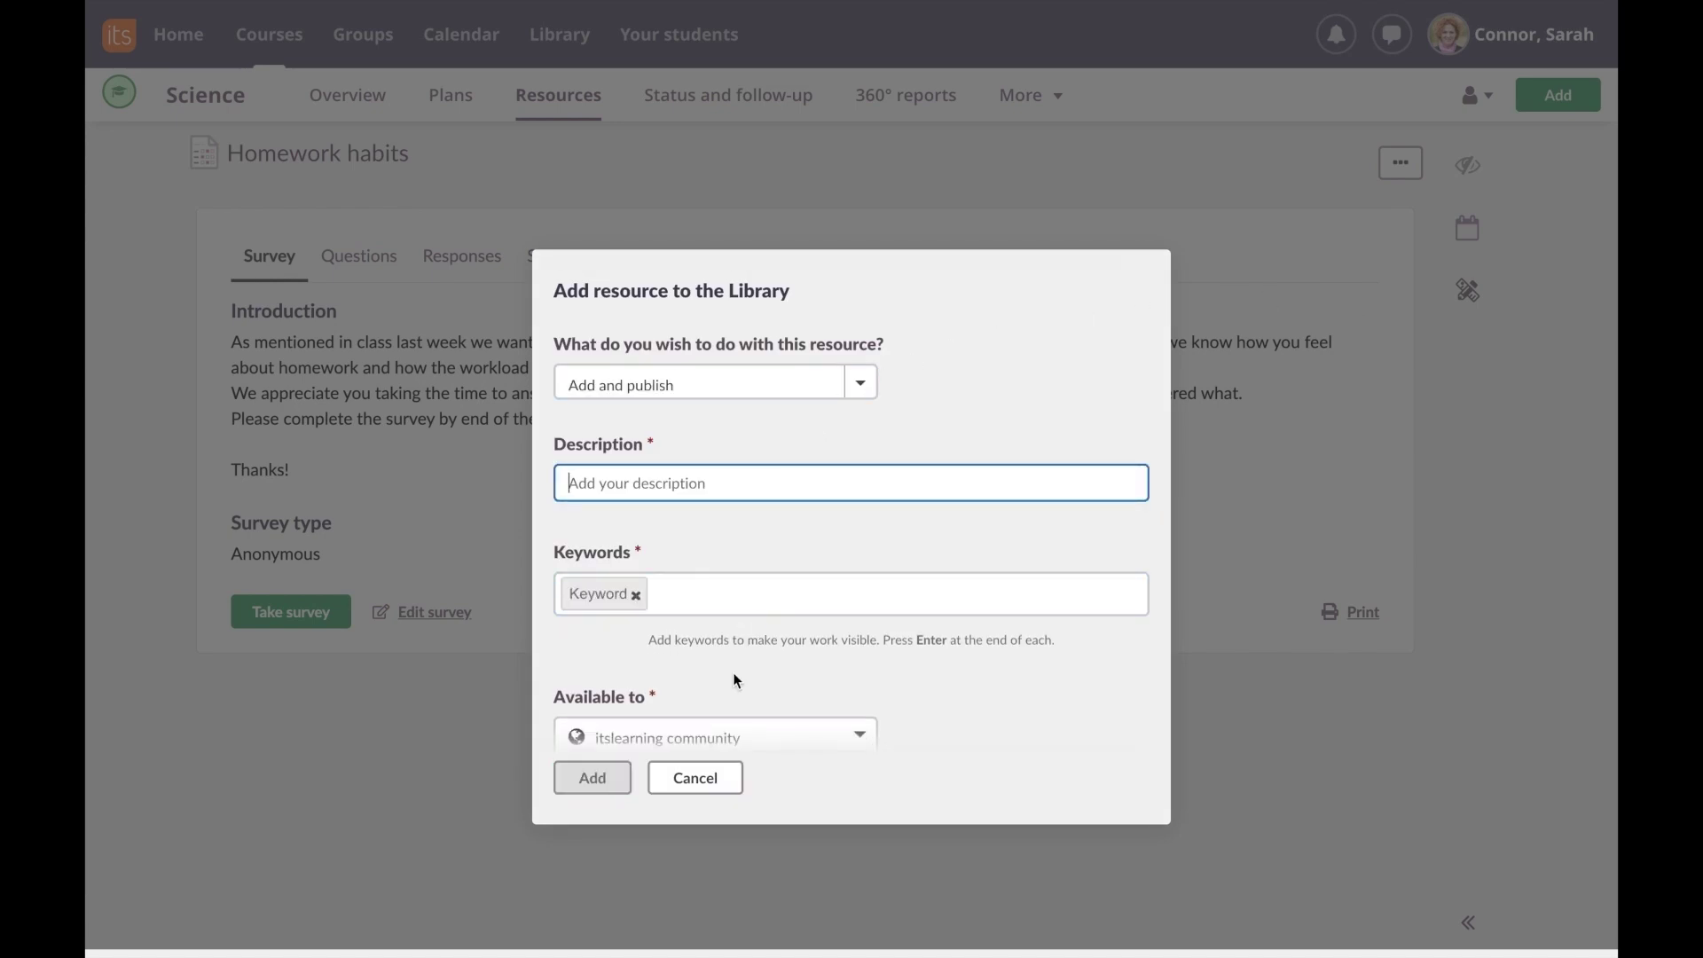
click(704, 782)
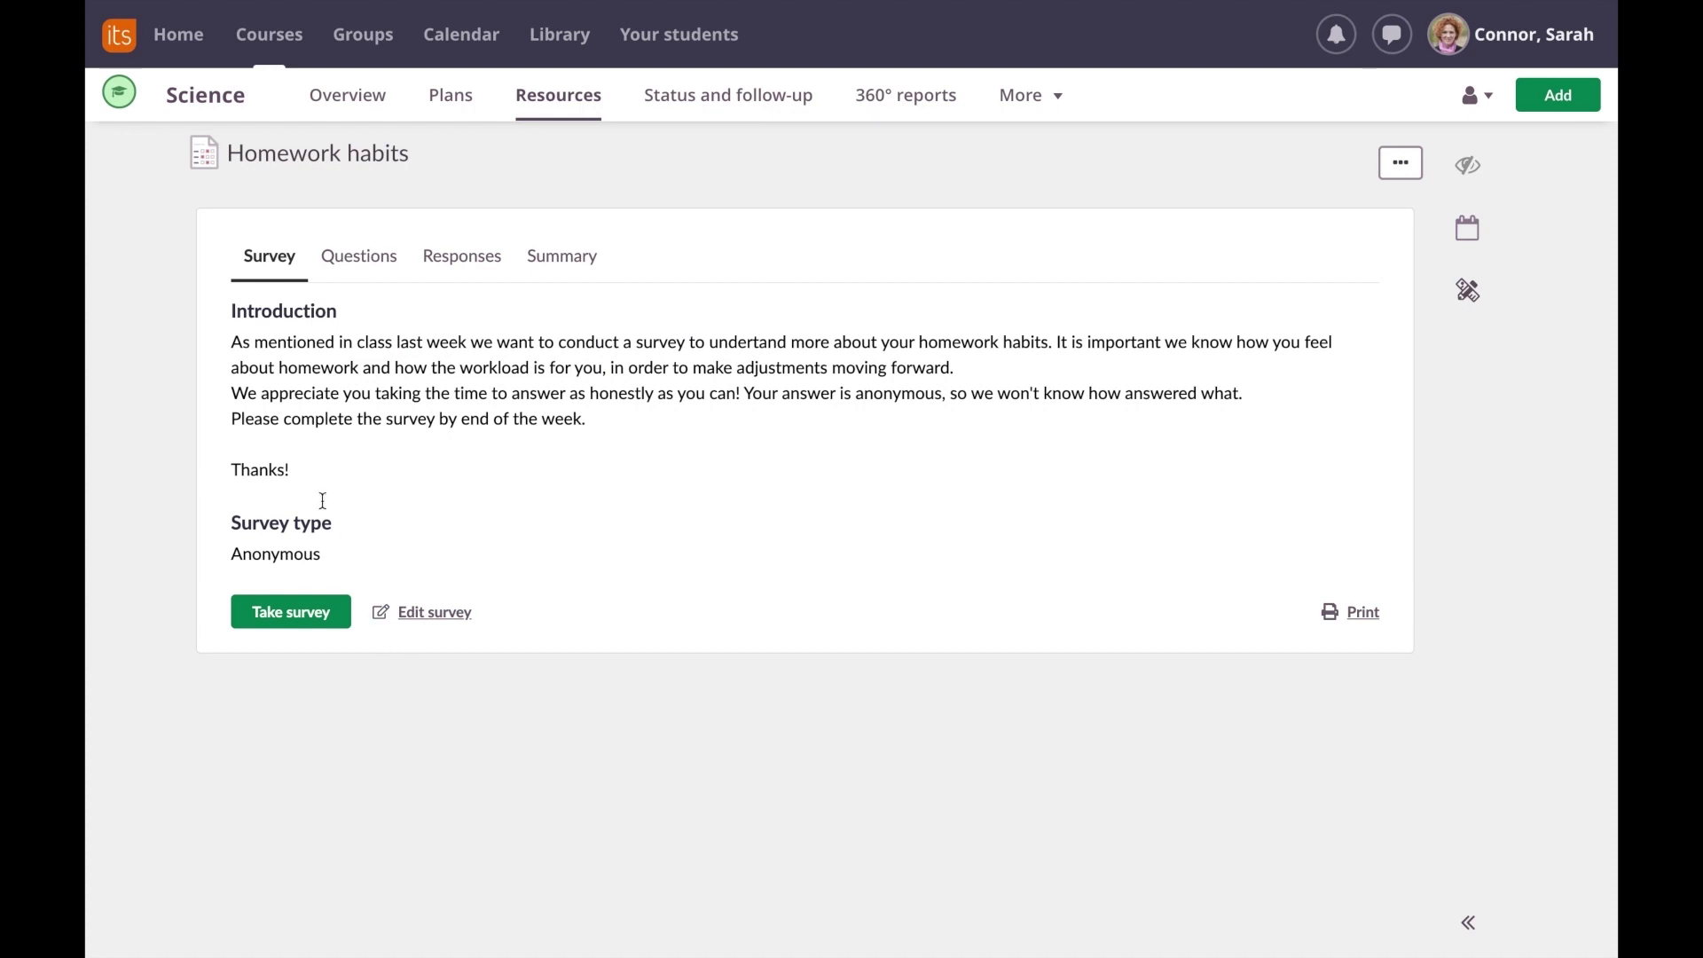
Make the survey external, save it, and generate its public share link.
click(437, 612)
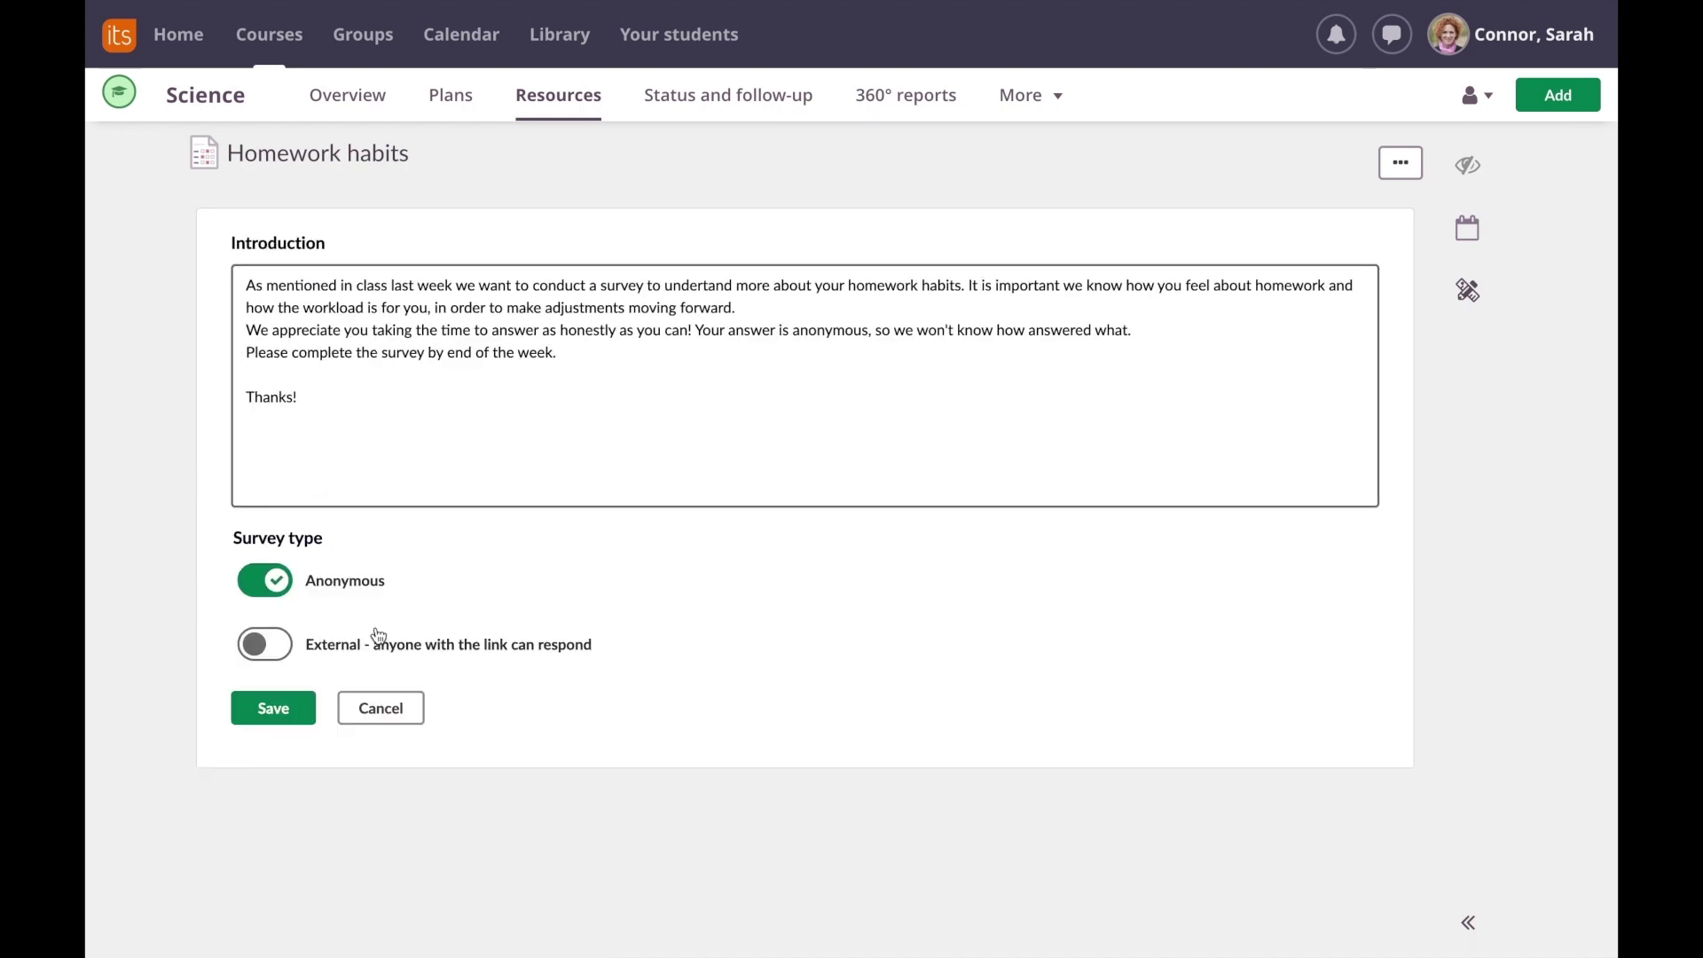
click(272, 649)
click(276, 716)
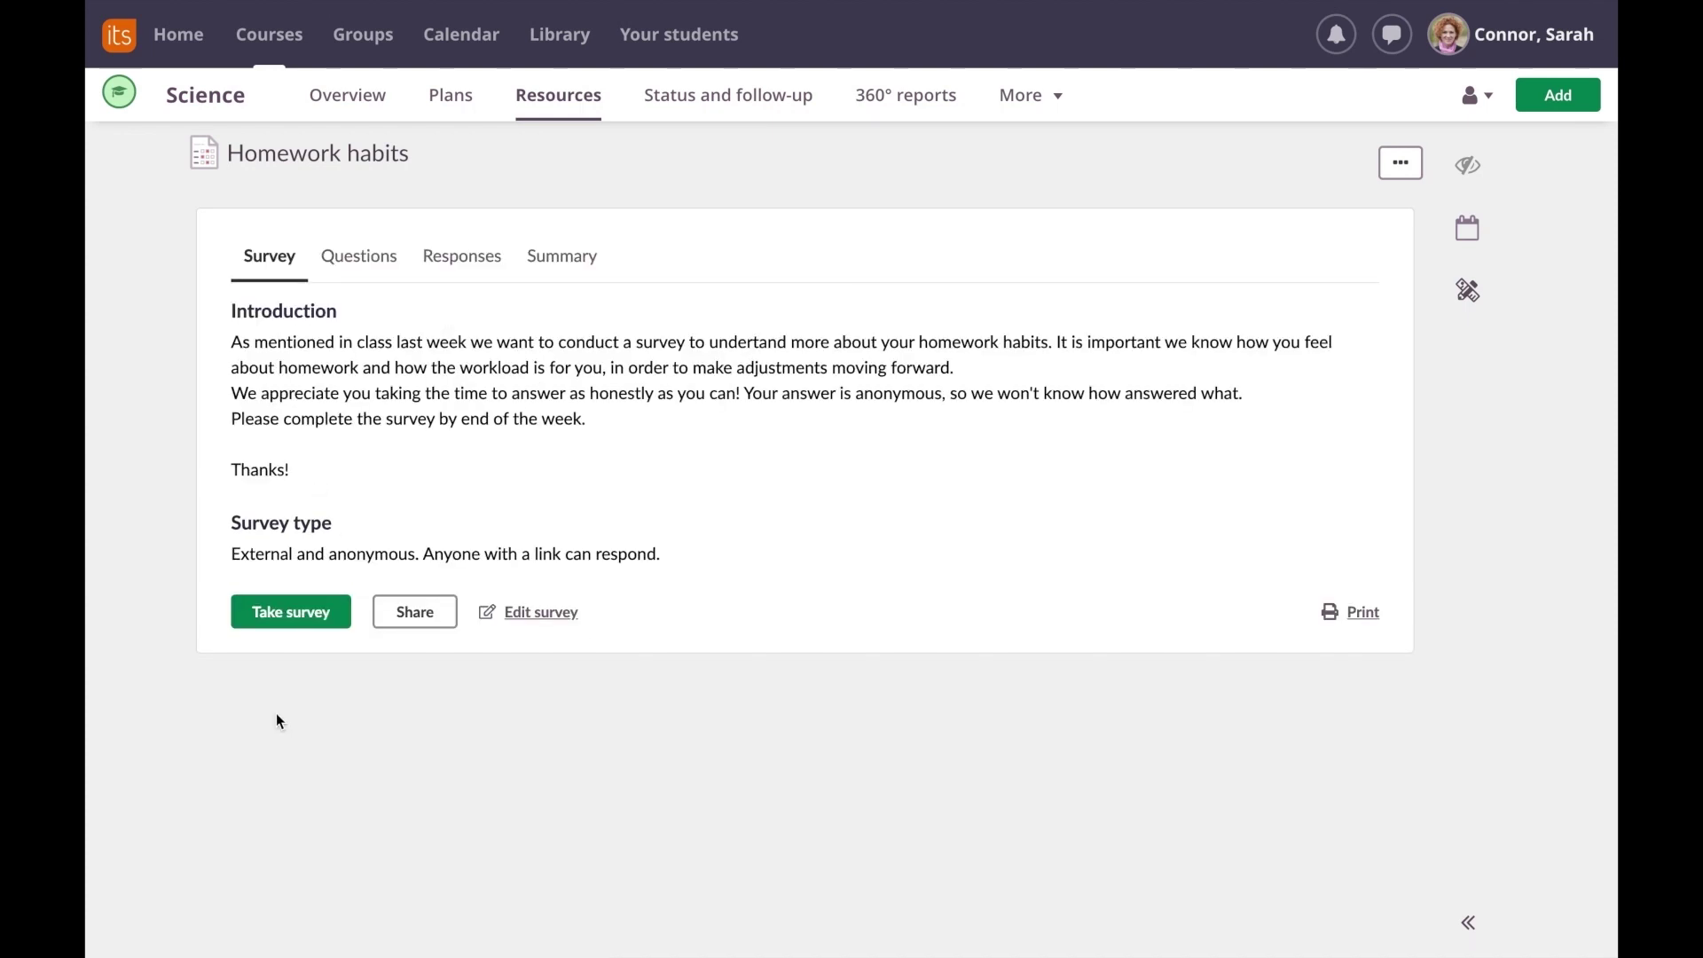
click(416, 615)
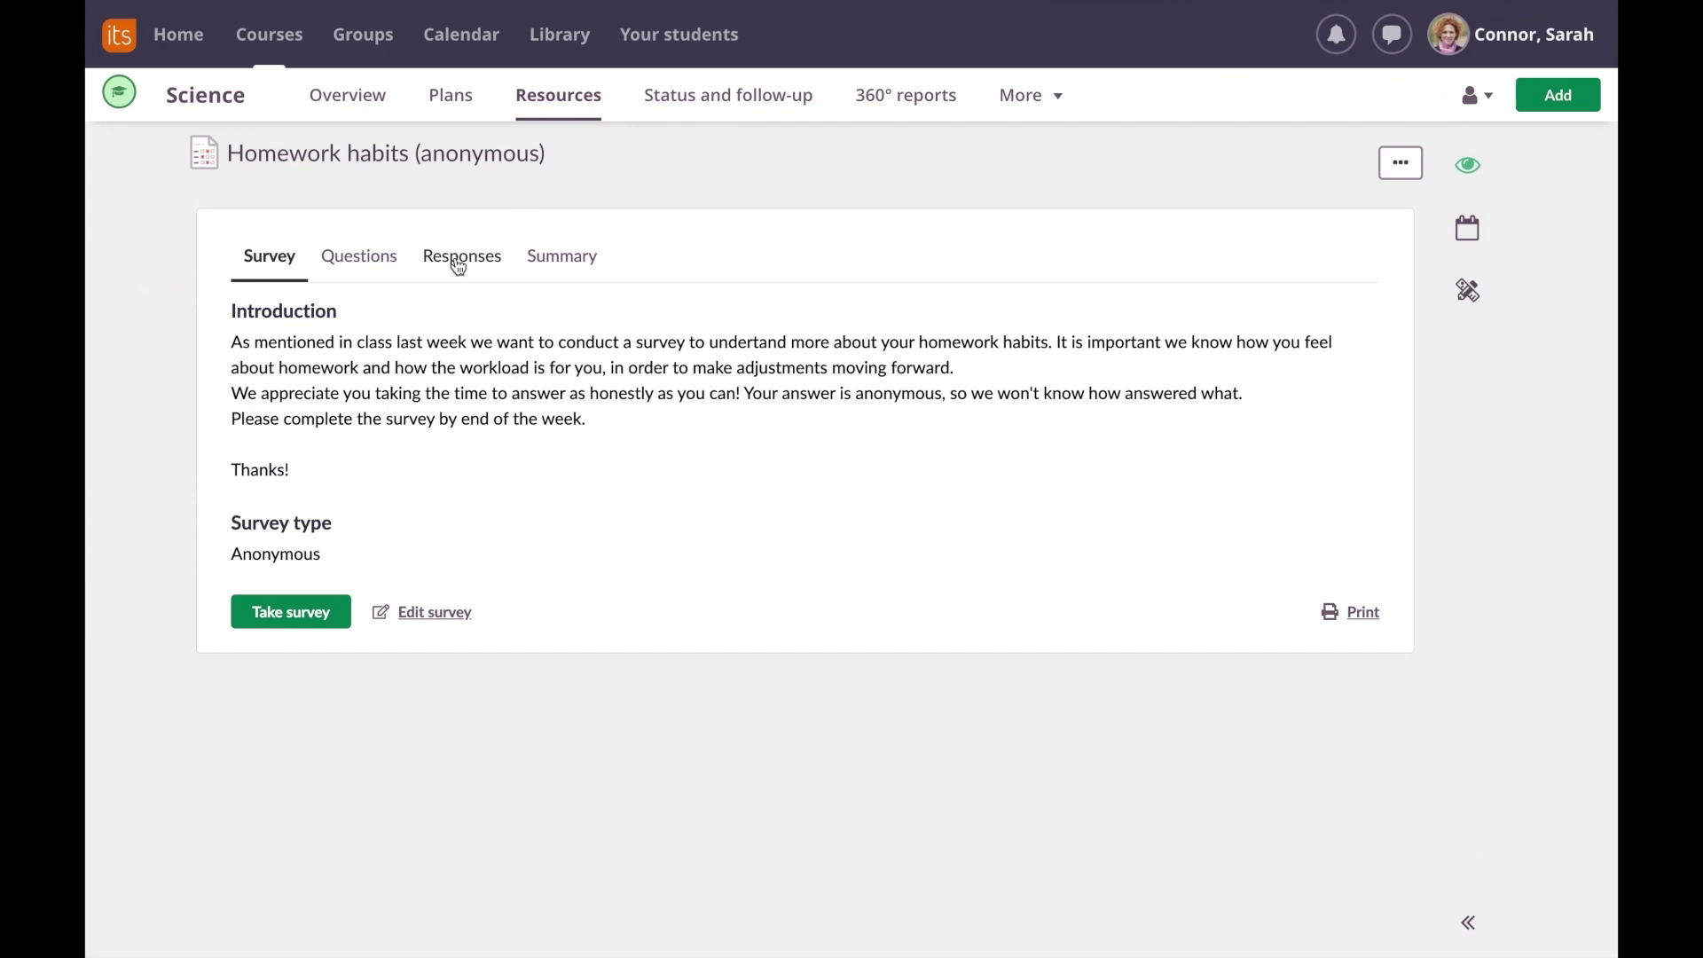
Review one anonymous respondent's answers, then return to the 9 responses.
click(457, 263)
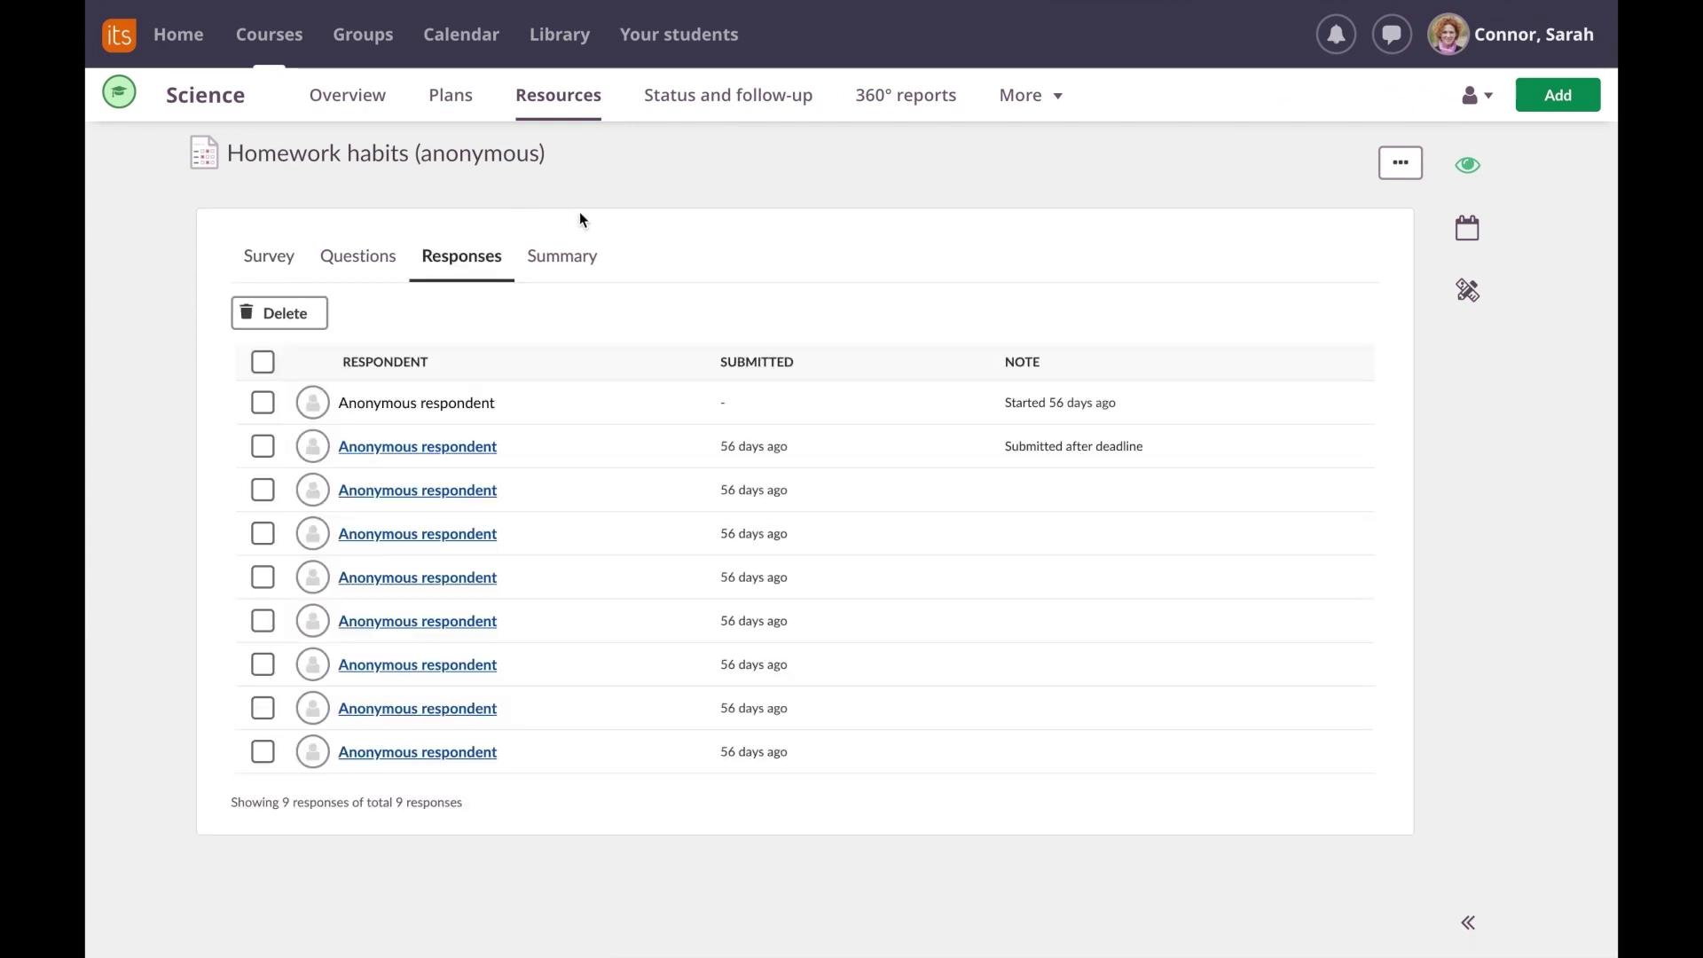
click(450, 448)
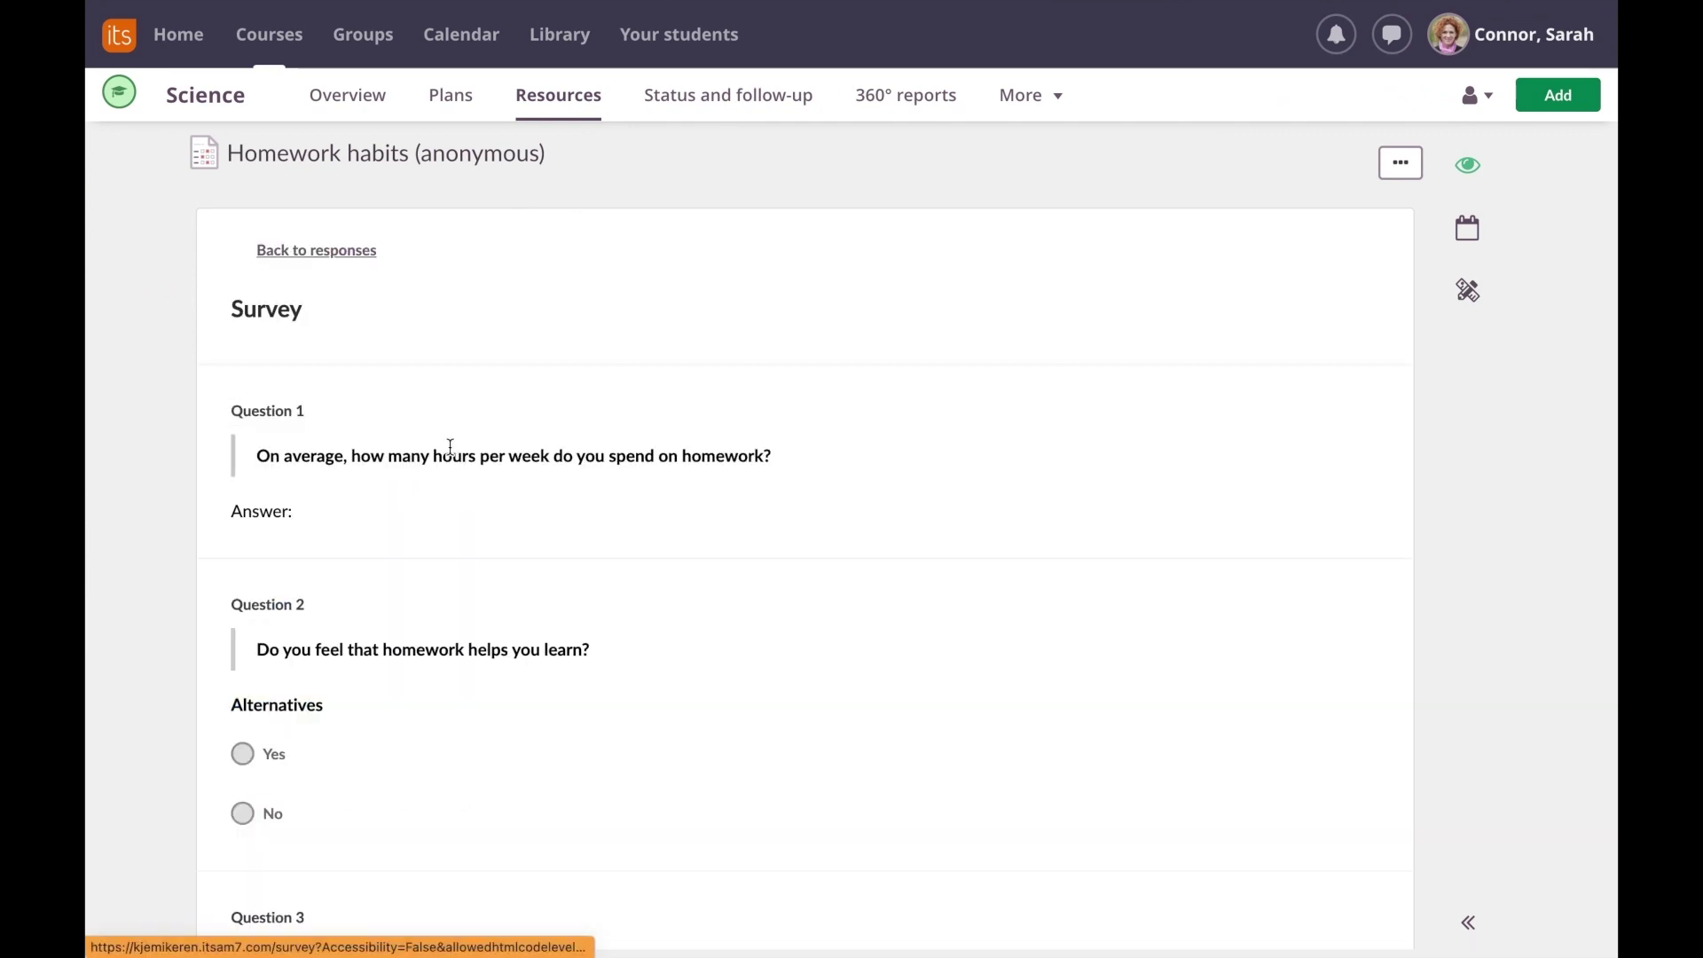
click(352, 257)
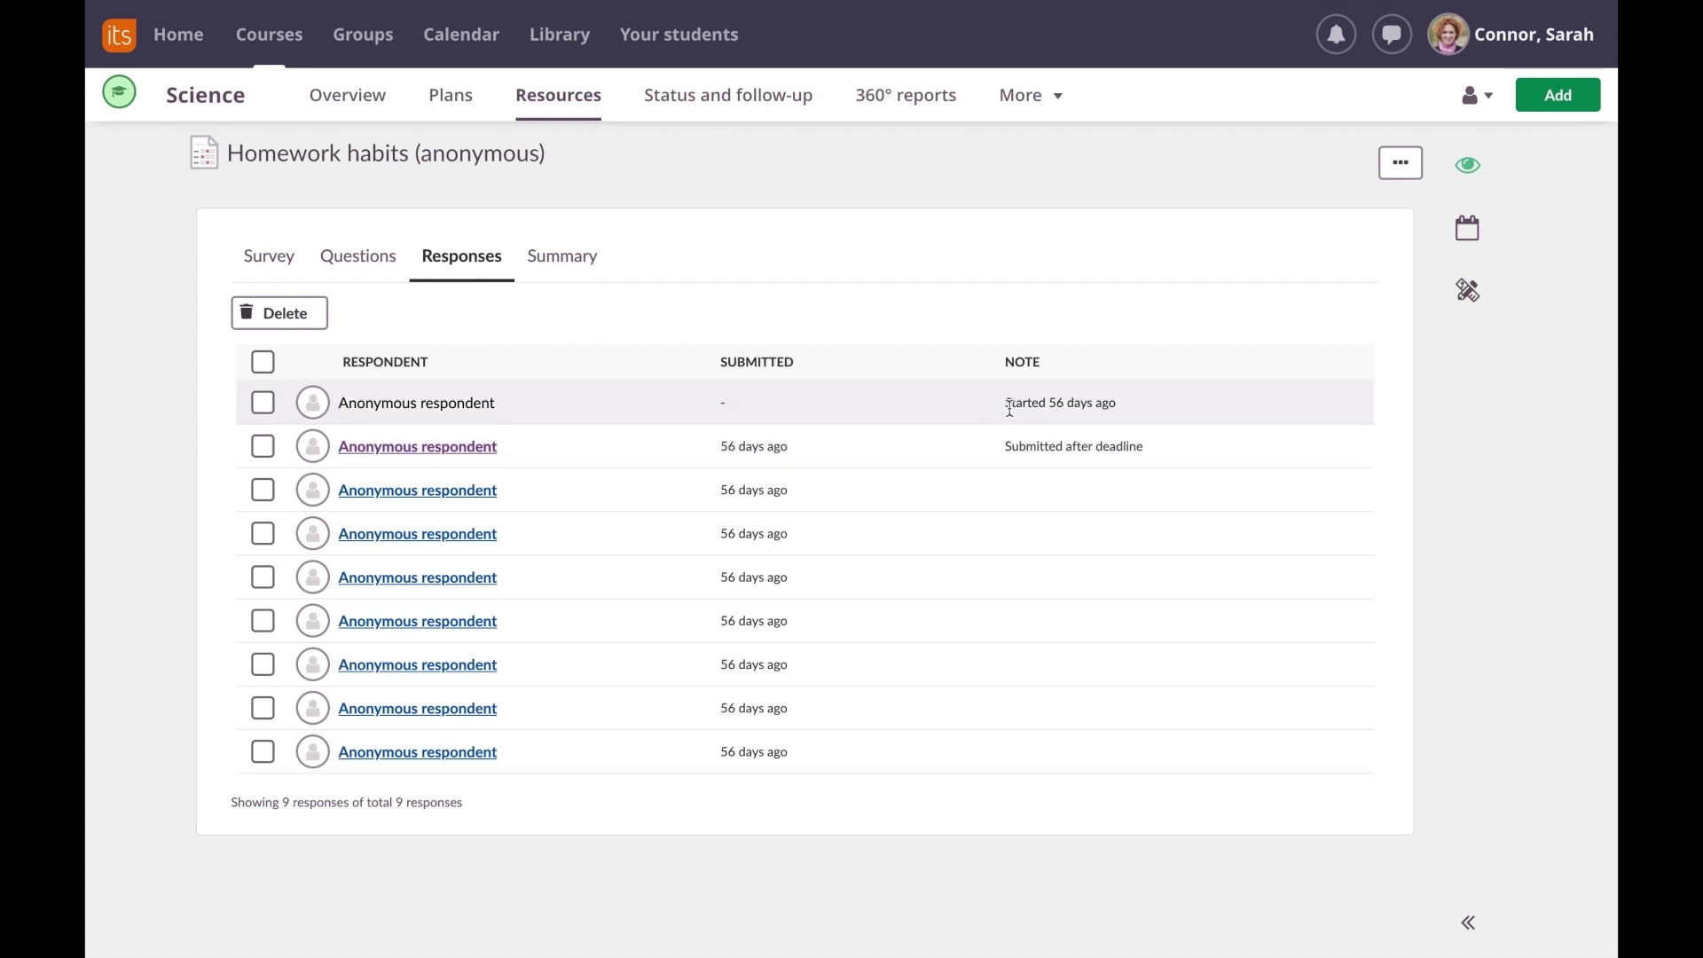
Show the Summary tab with answer counts and the per-subject frequency table for 8 respondents.
click(567, 271)
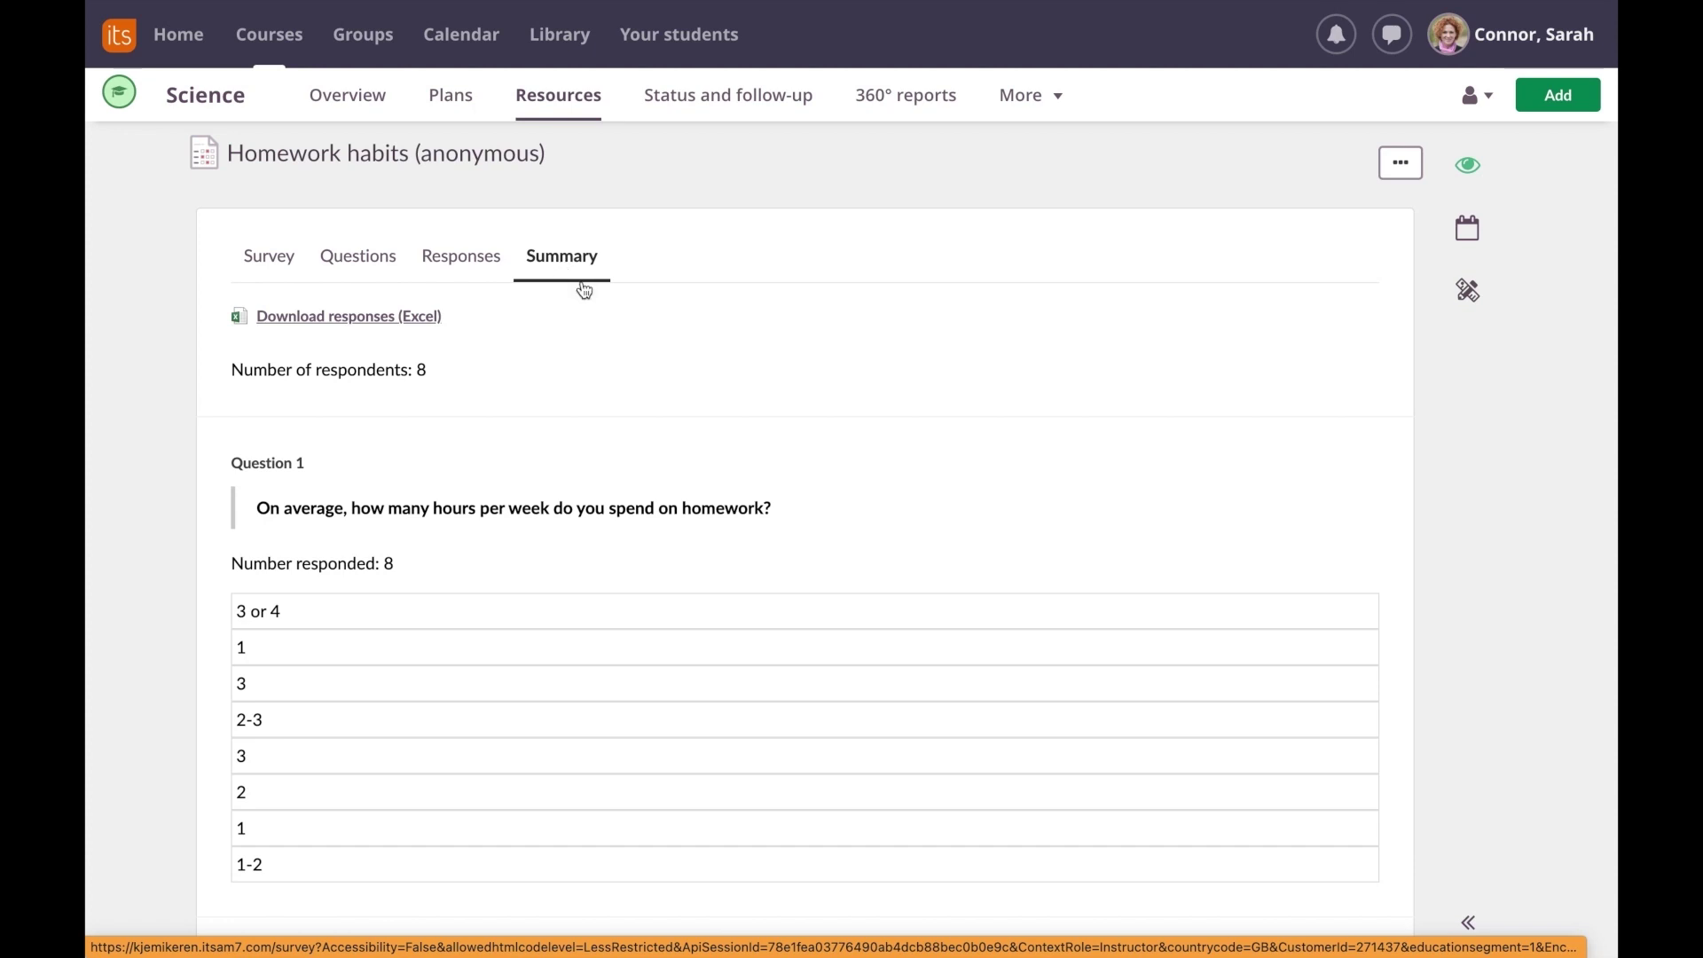
scroll(697, 351, down, 2)
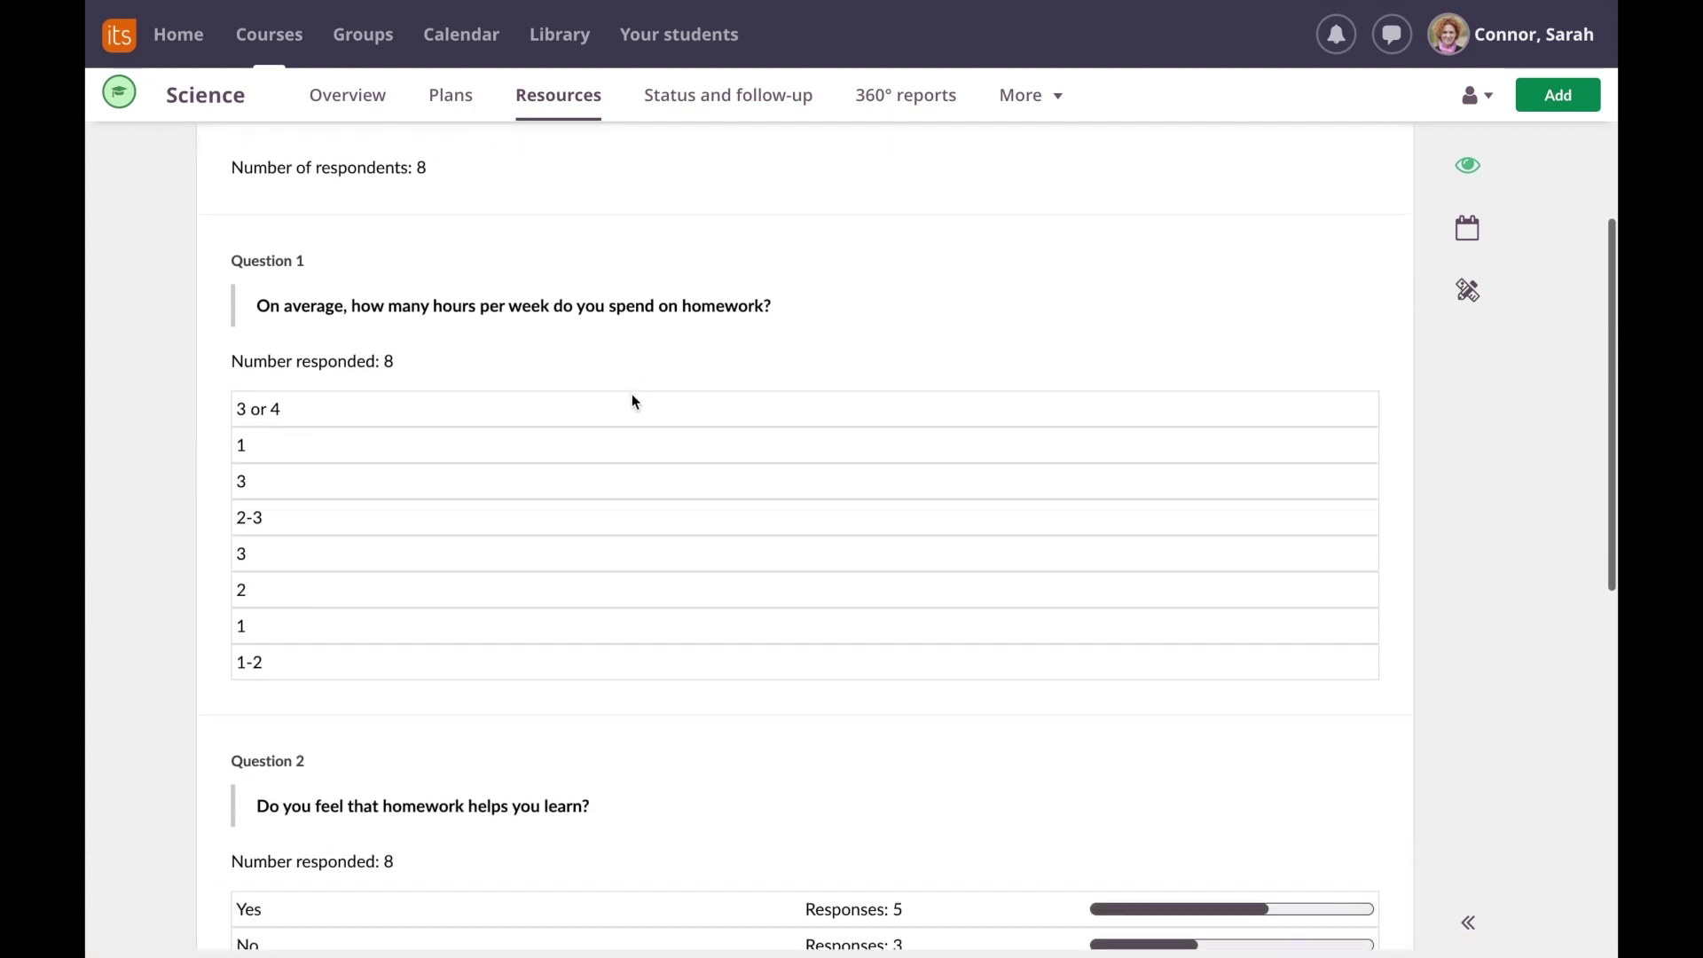
scroll(740, 657, down, 2)
scroll(740, 657, down, 2)
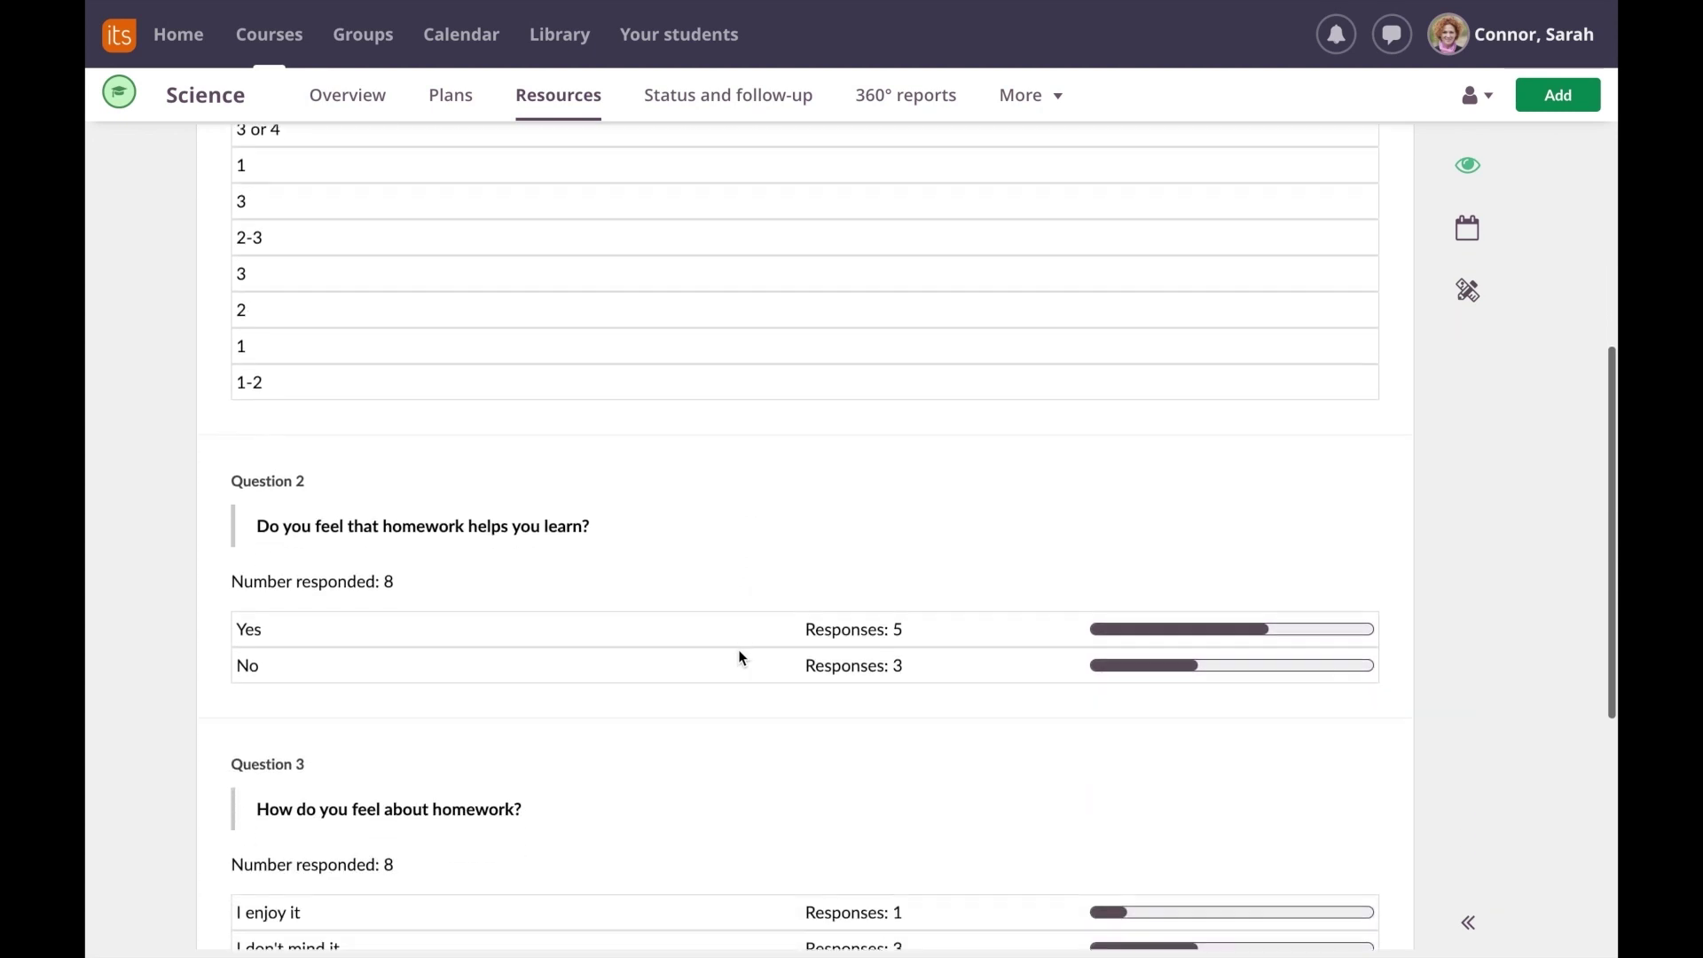
scroll(741, 657, down, 2)
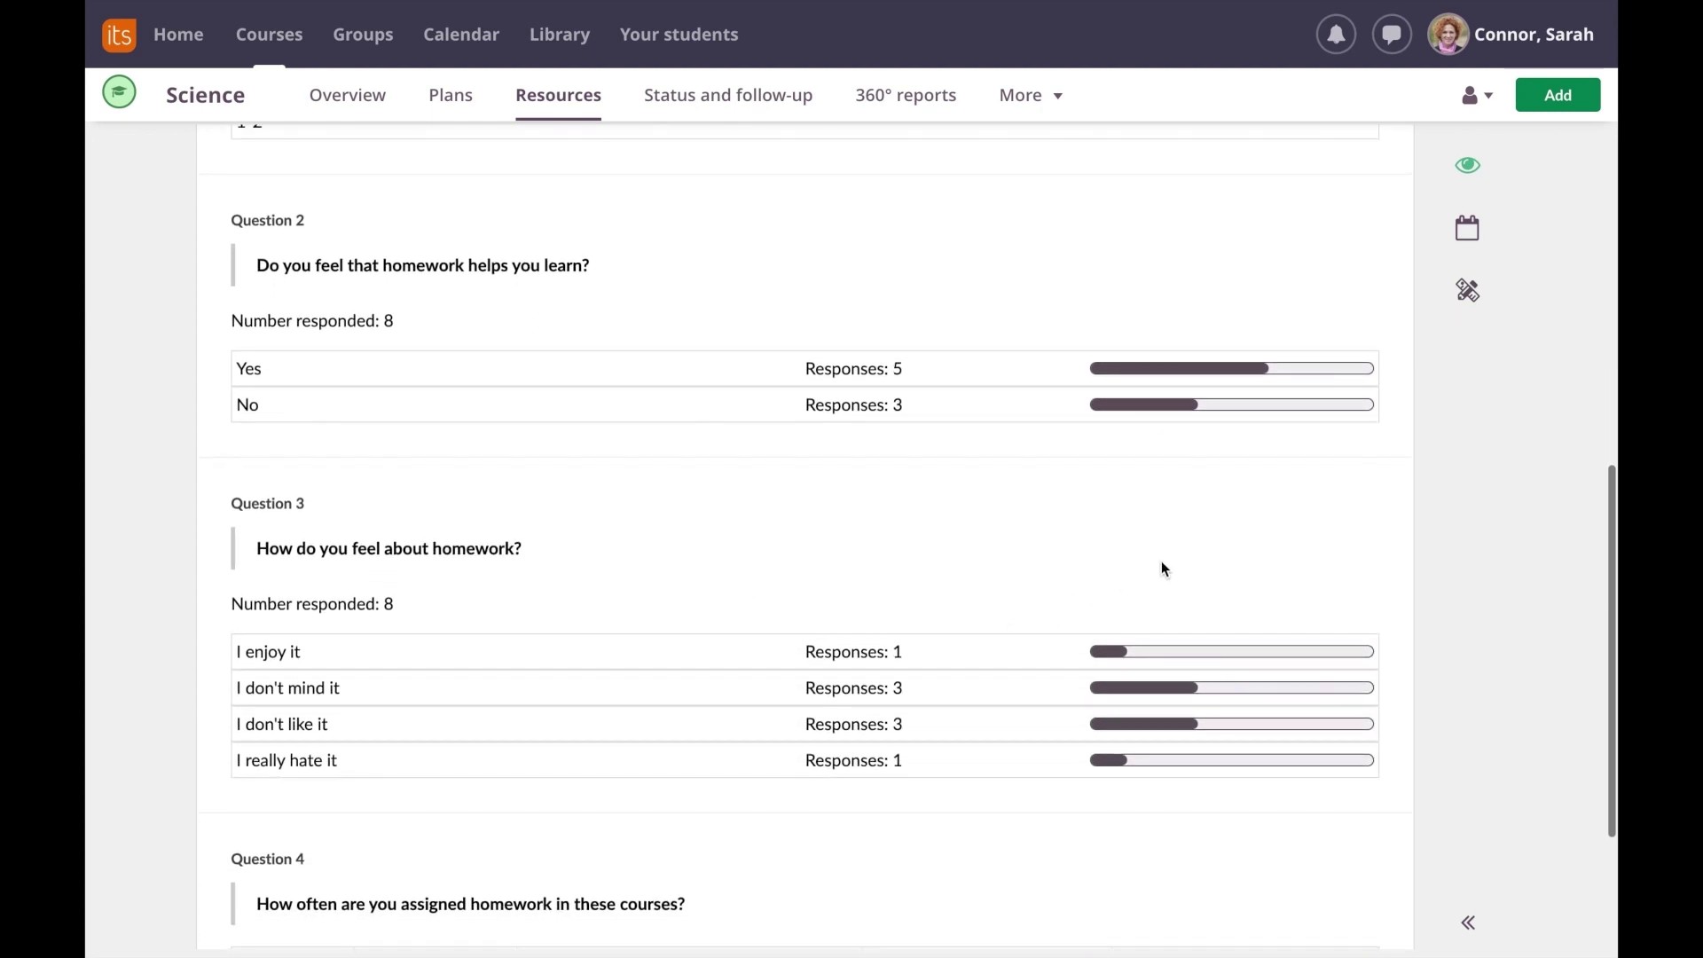
scroll(1161, 571, down, 3)
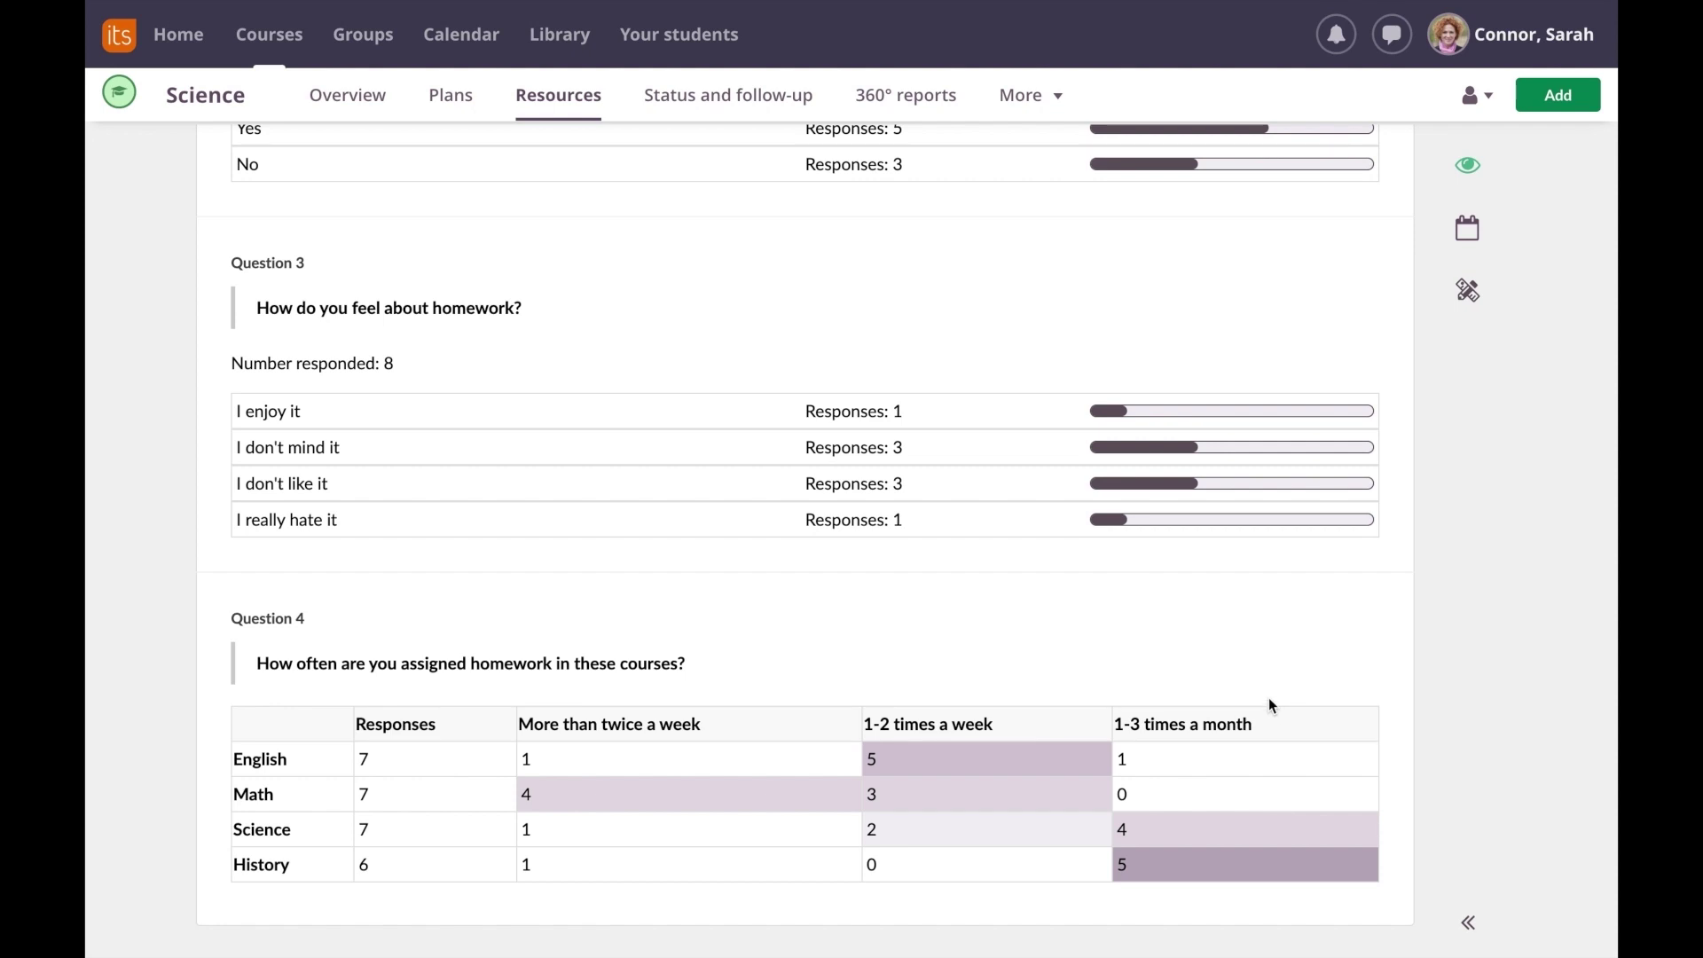
scroll(879, 593, up, 2)
scroll(880, 593, up, 8)
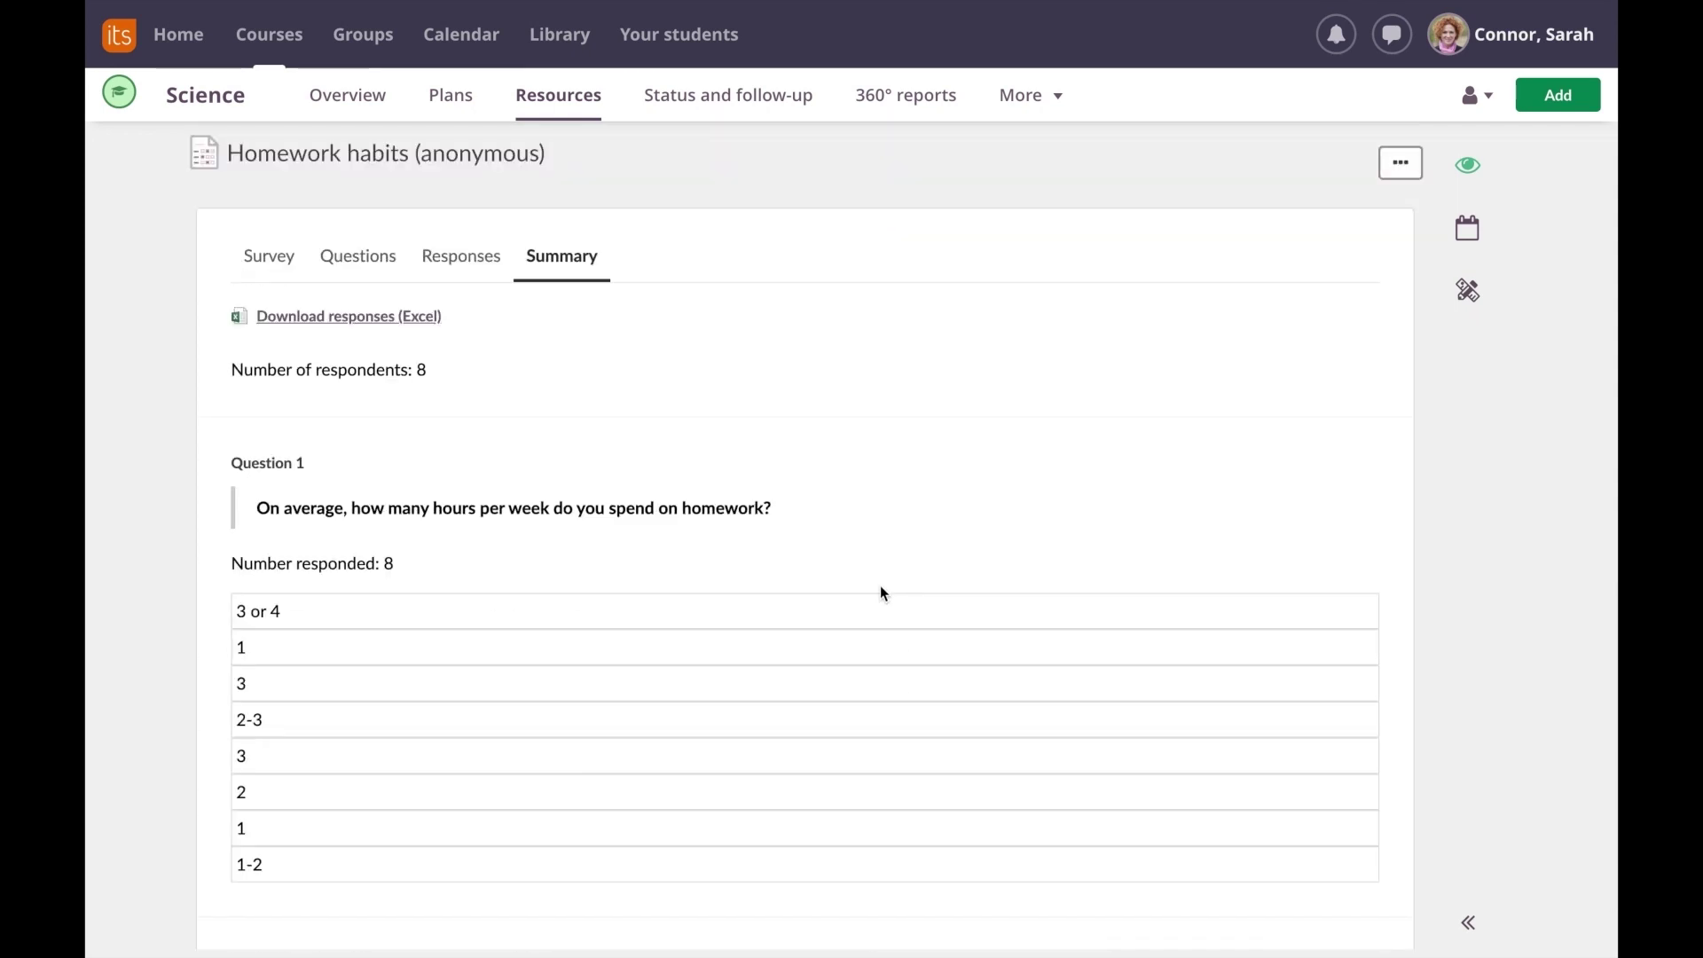
Download the Homework habits survey responses as an Excel file from the Summary.
click(365, 329)
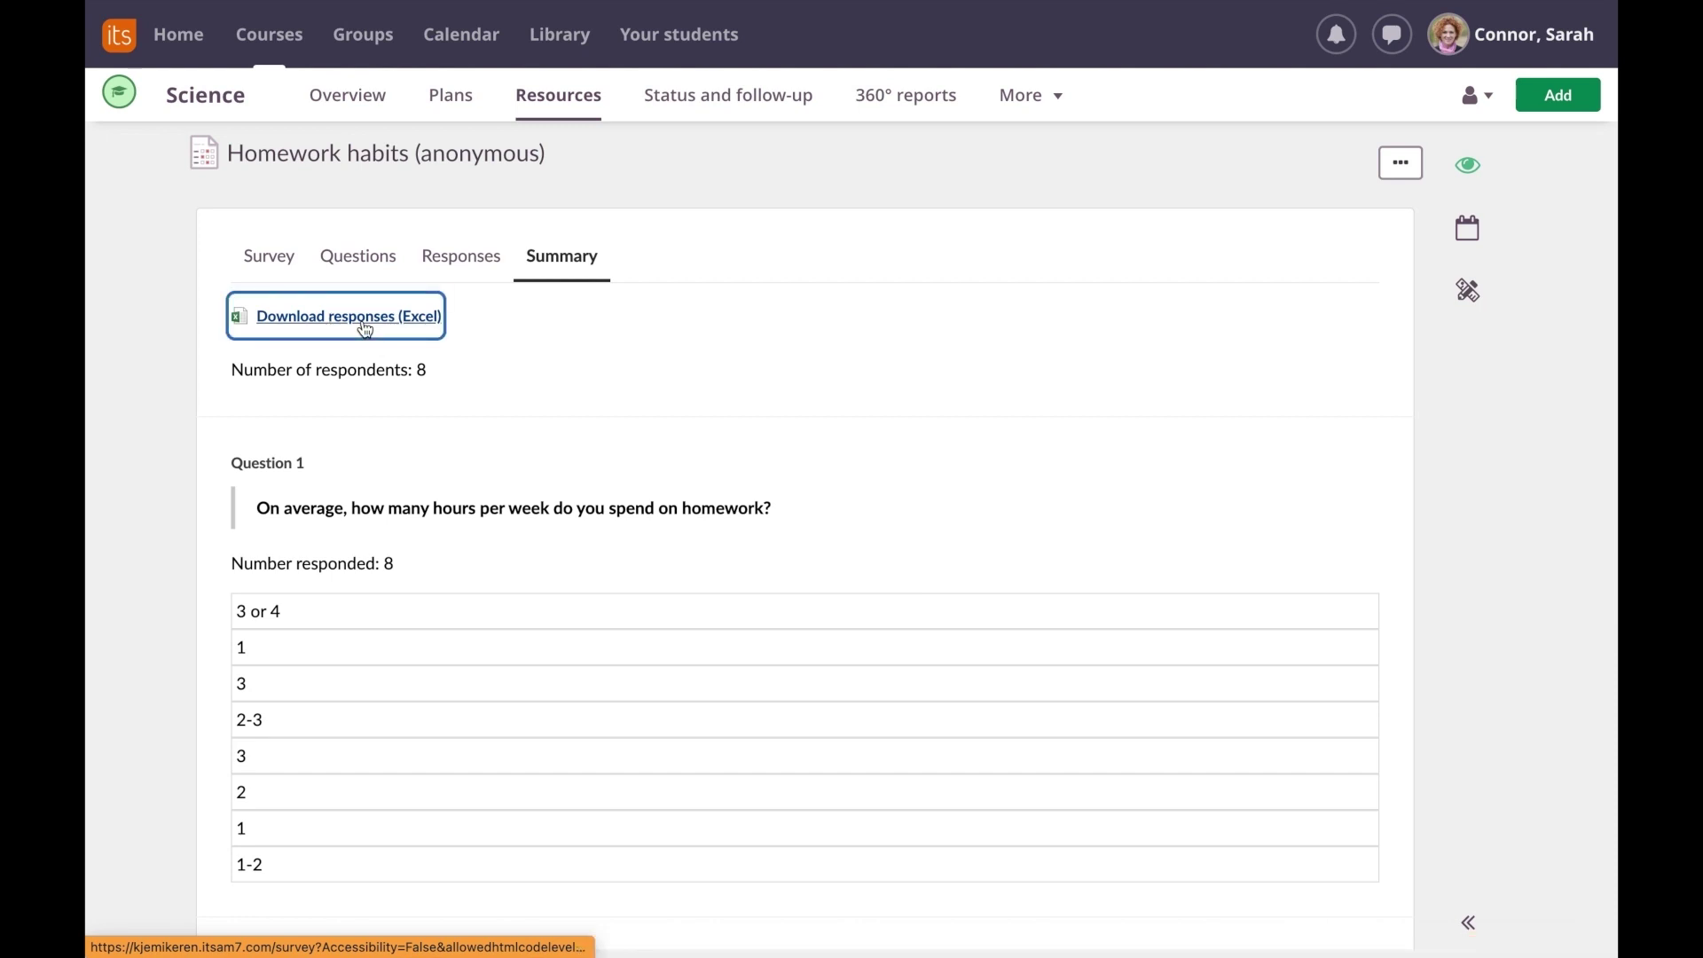